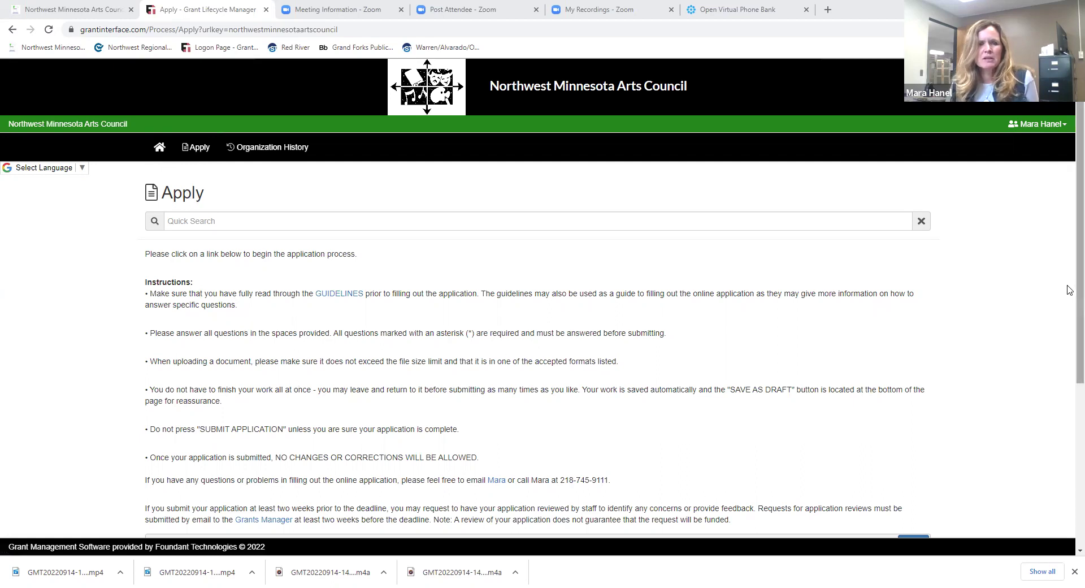
- Scroll down the Apply page to the Arts Grants listing
scroll(1070, 423, down, 5)
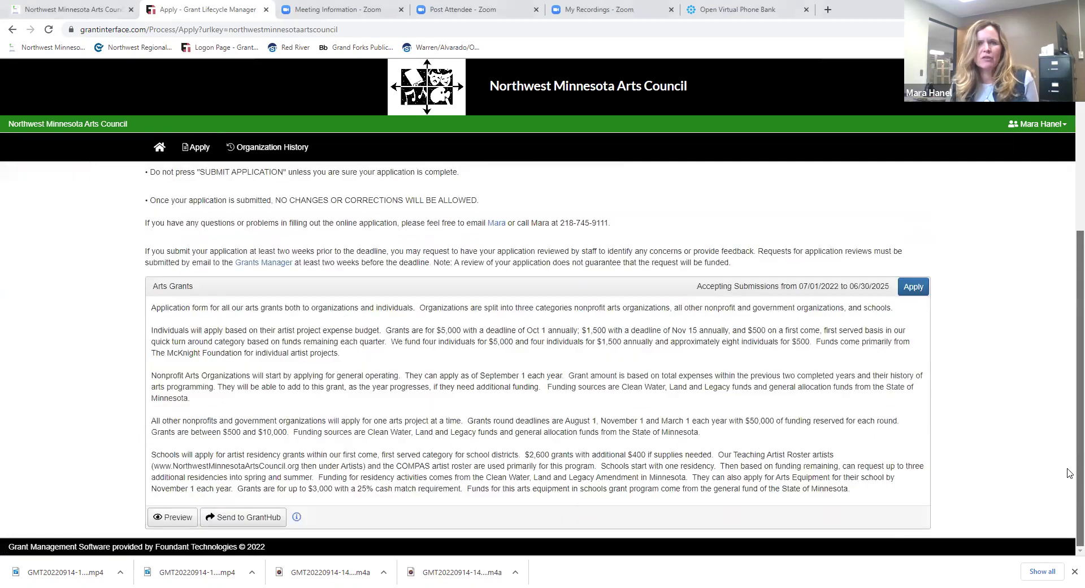
- Start the Arts Grants application and choose Marshall in the COUNTY dropdown
click(913, 288)
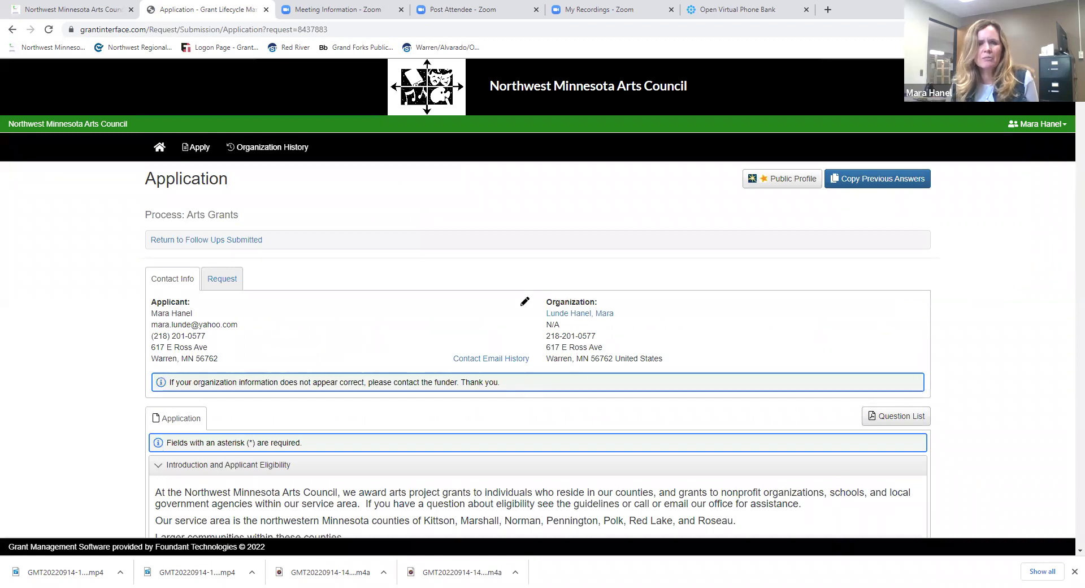
scroll(536, 350, down, 4)
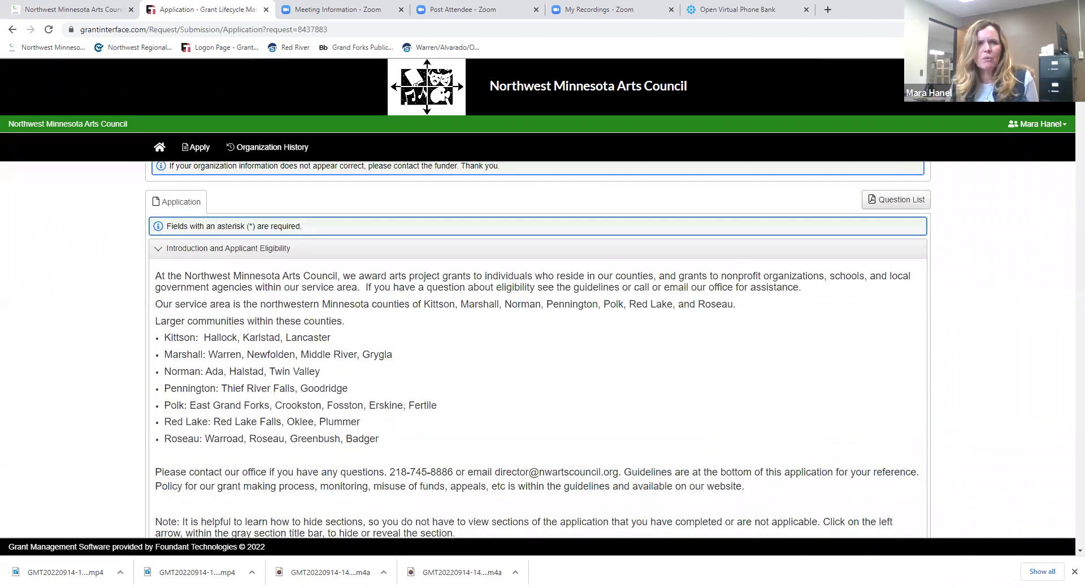
scroll(537, 350, down, 2)
scroll(537, 350, down, 2)
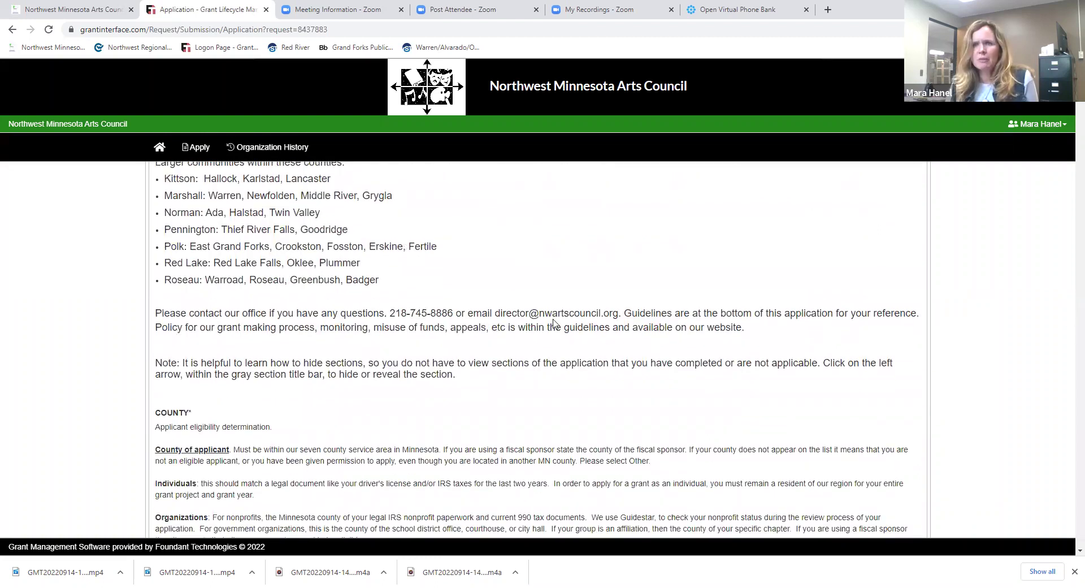
scroll(537, 350, down, 3)
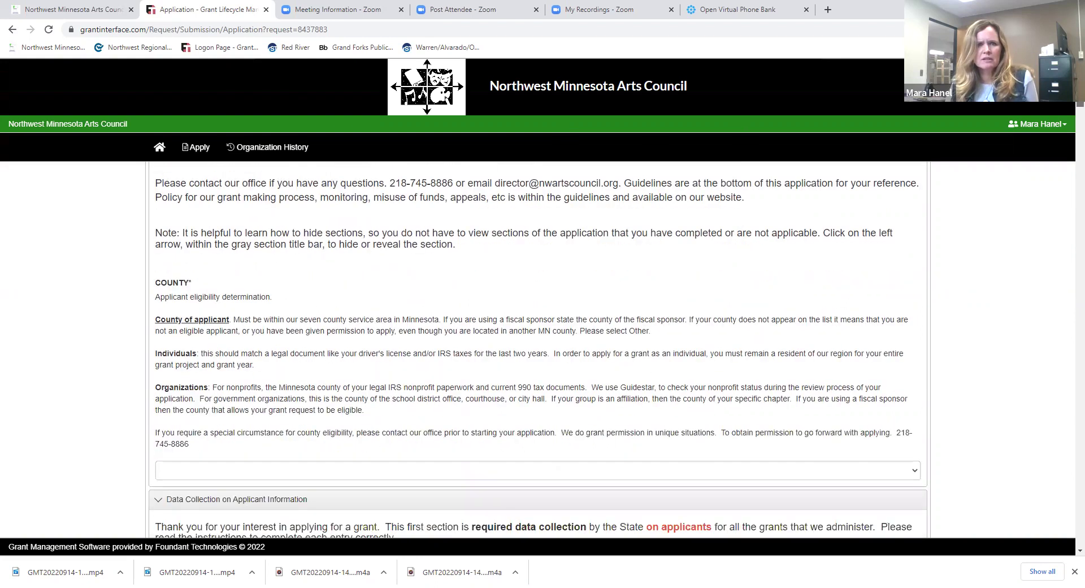
scroll(1020, 141, down, 1)
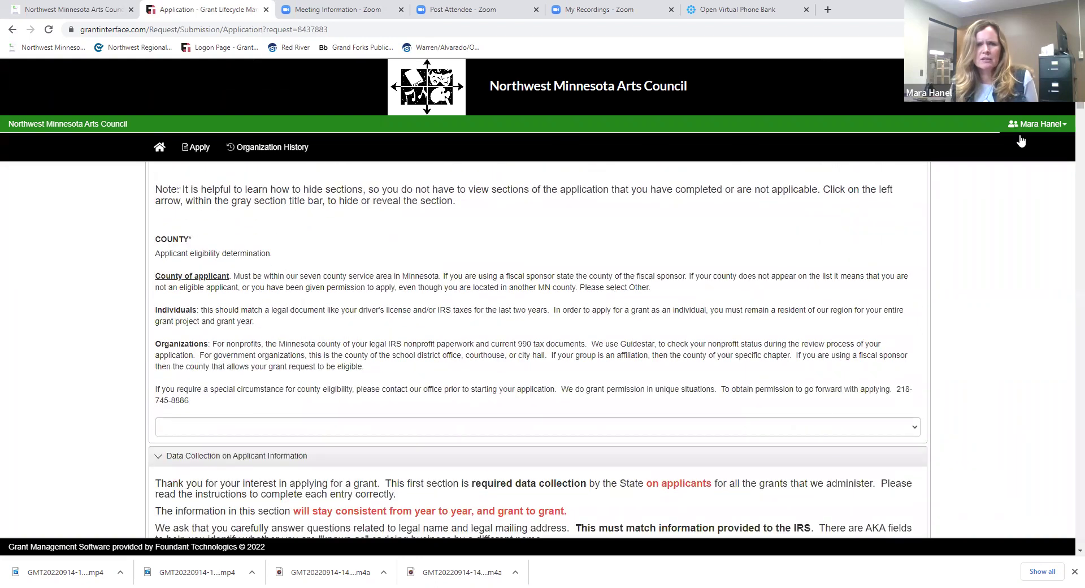
click(791, 428)
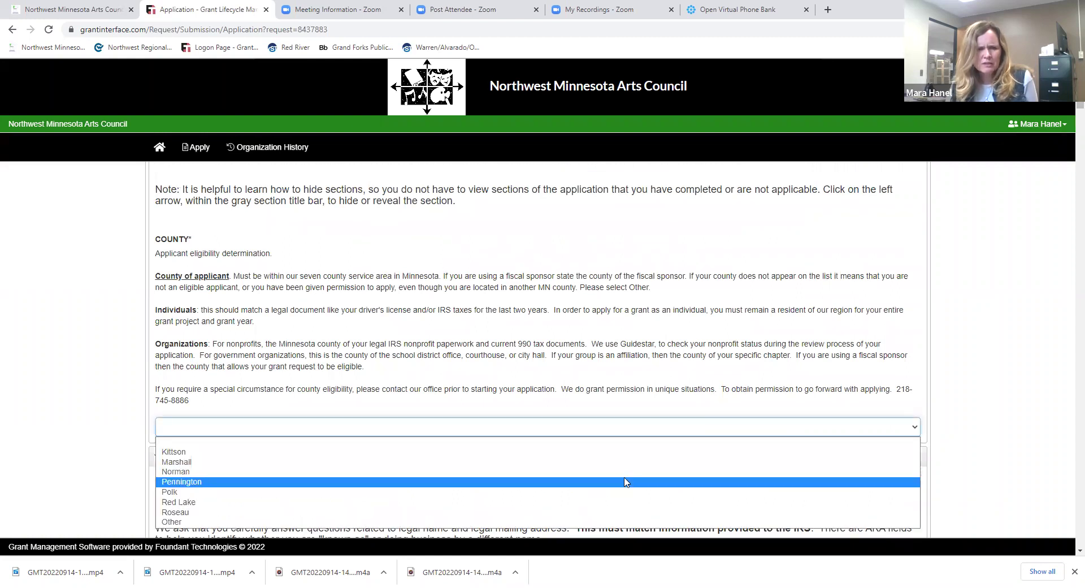
click(627, 462)
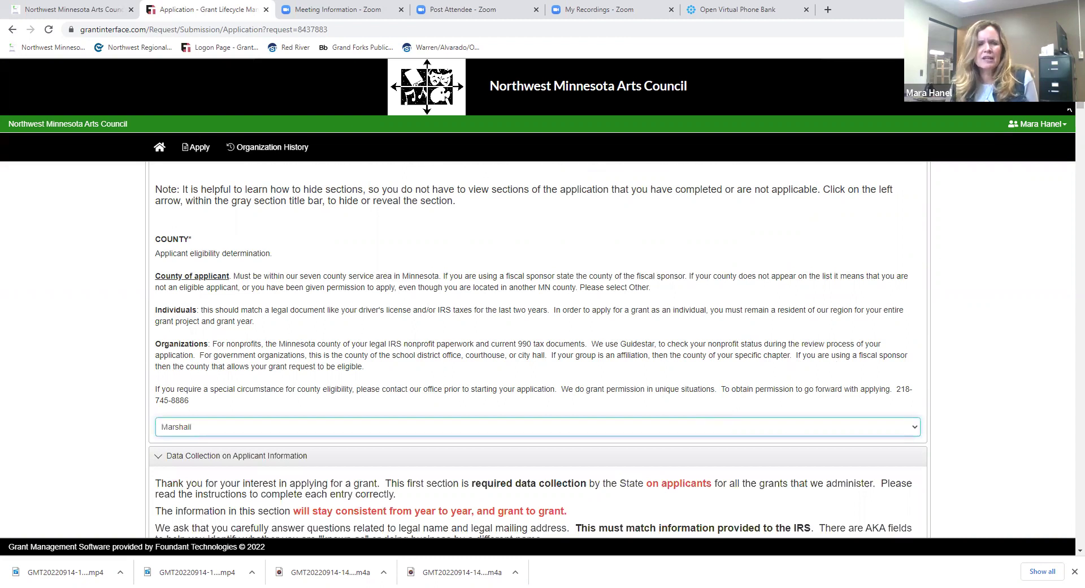
- Enter the applicant's legal last name and first name in LNAM and FNAM
scroll(1068, 114, down, 3)
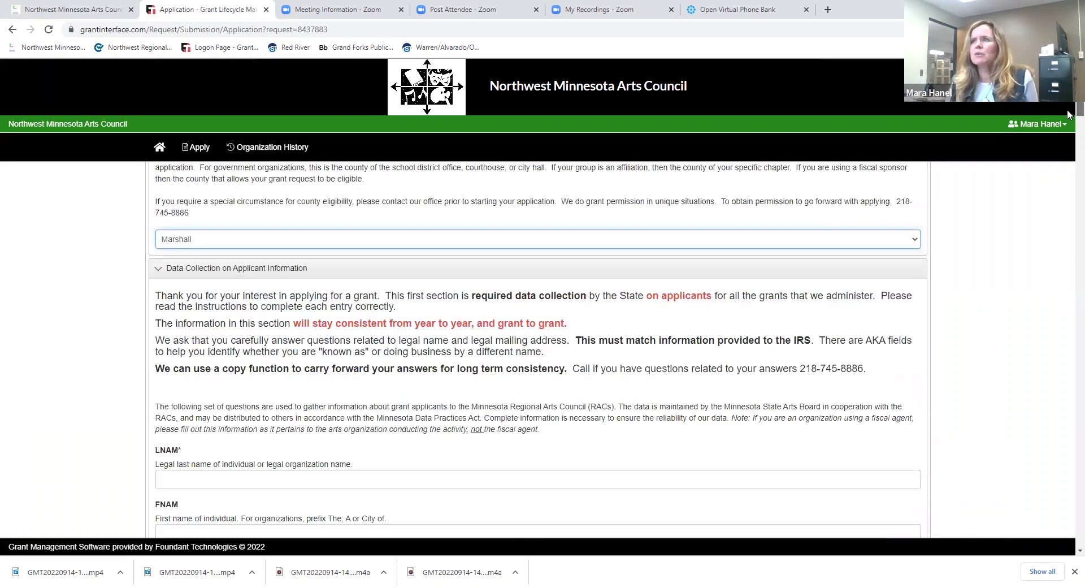
scroll(1068, 114, down, 1)
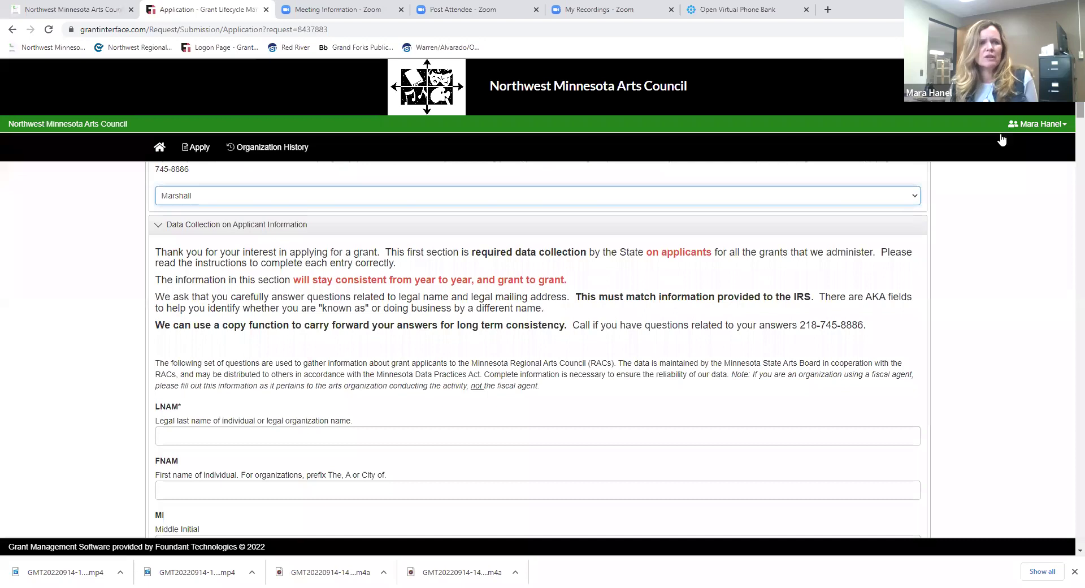
click(244, 441)
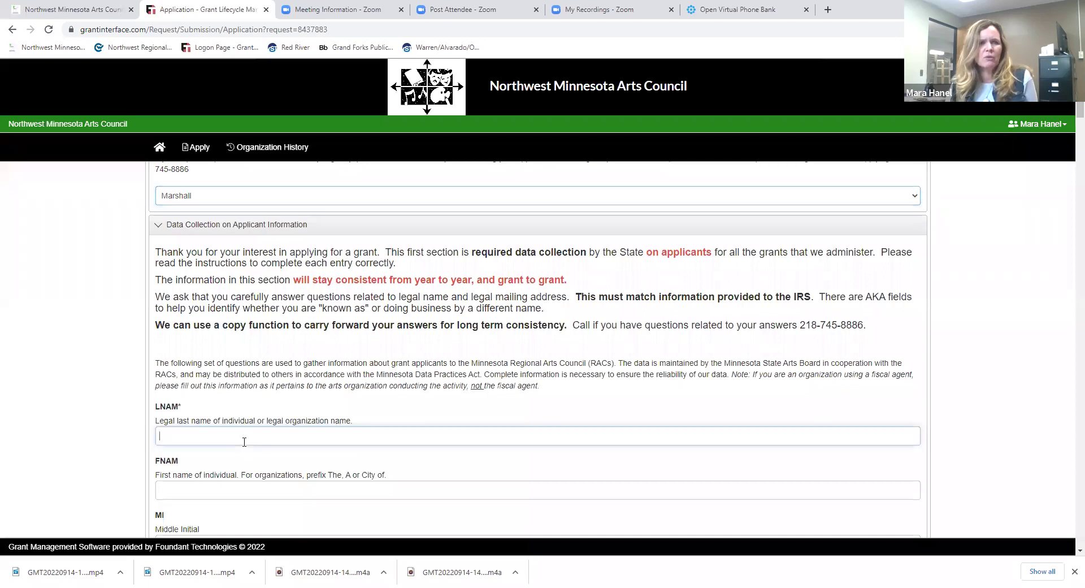
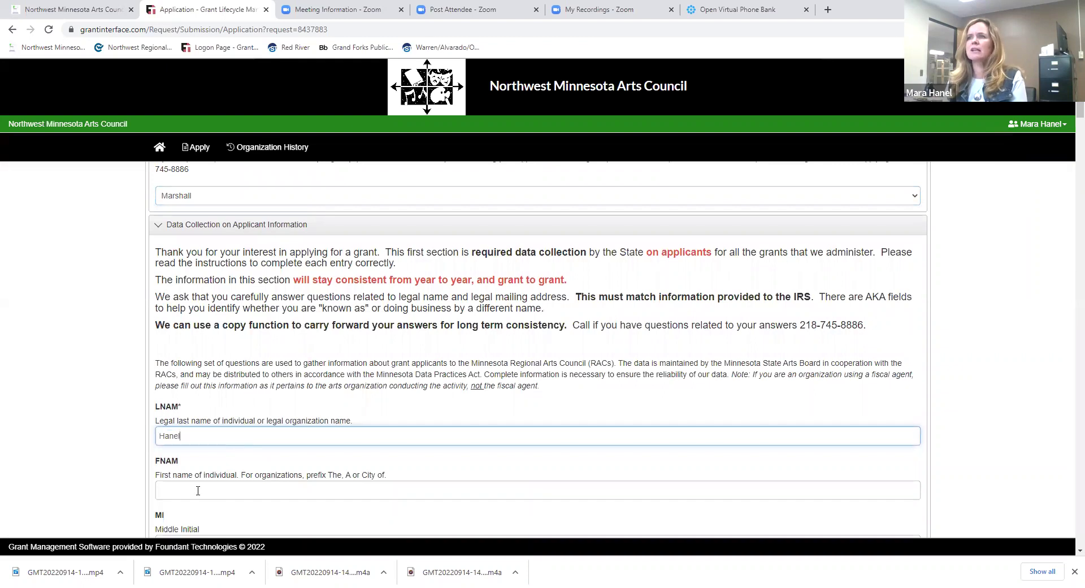
click(198, 490)
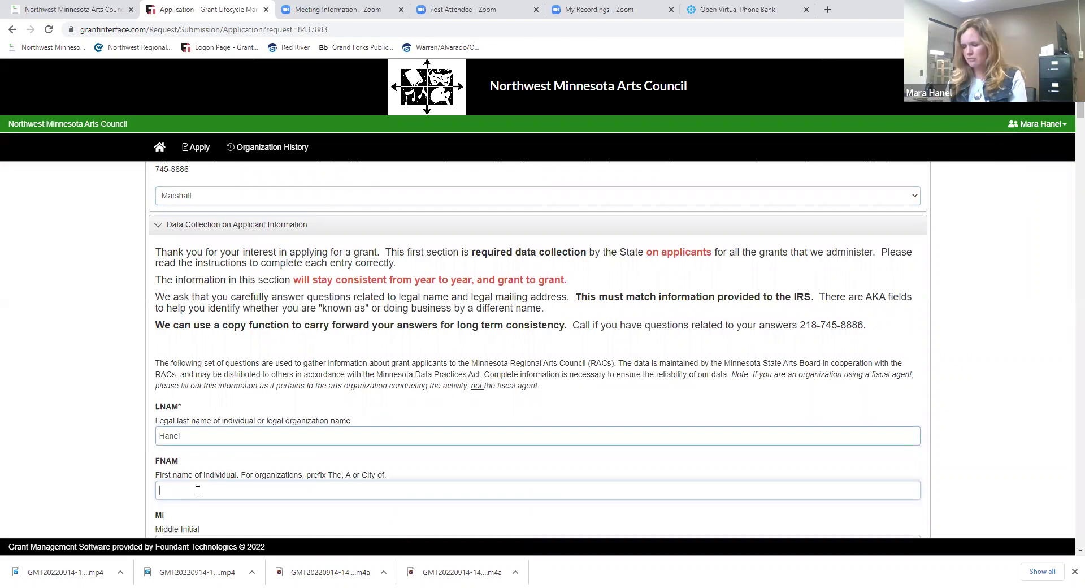
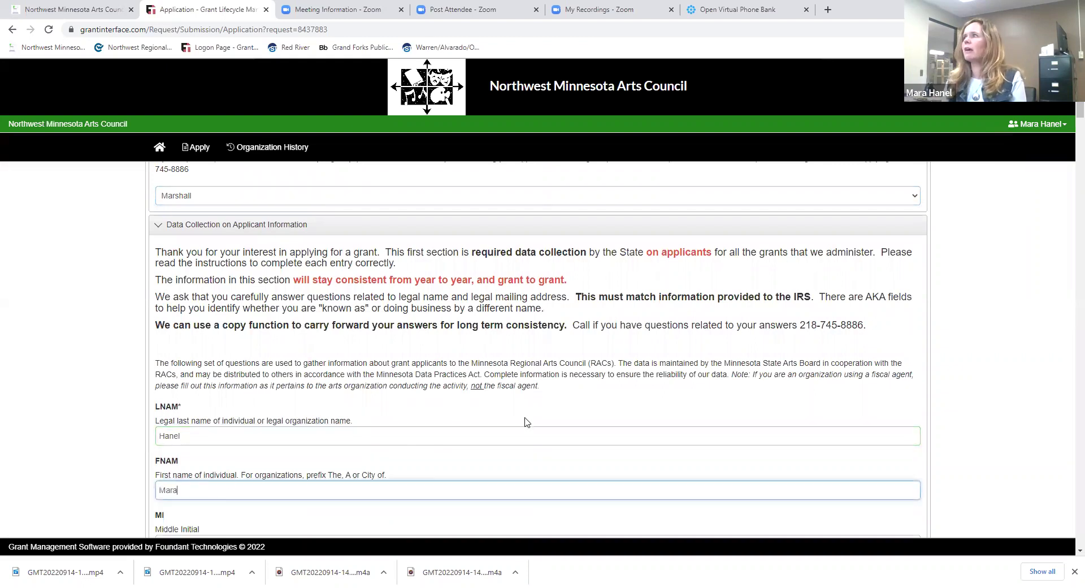
- Fill in the applicant's street address, city, state MN and ZIP code
scroll(1067, 113, down, 4)
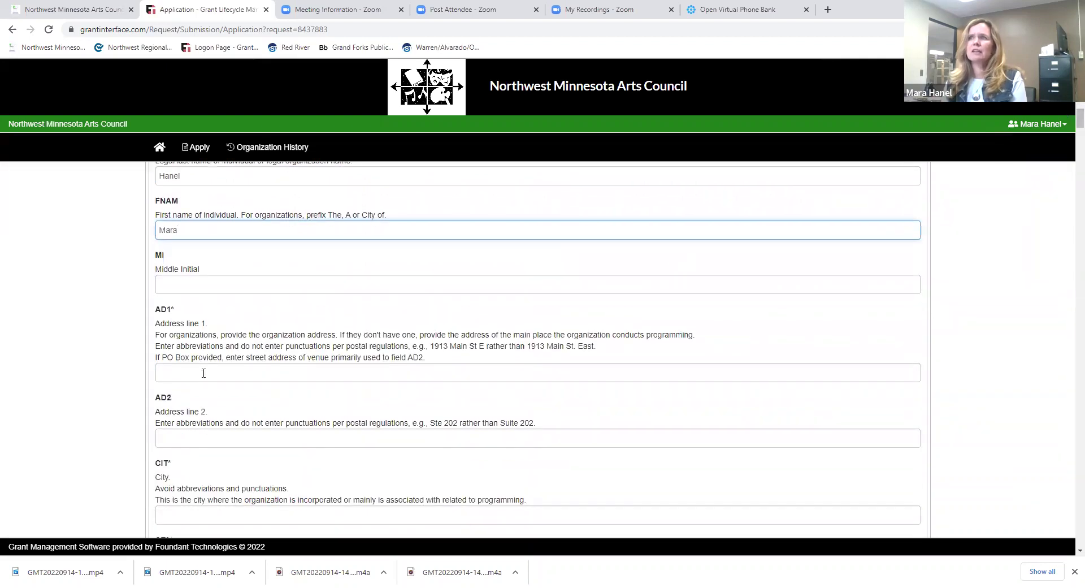
click(204, 373)
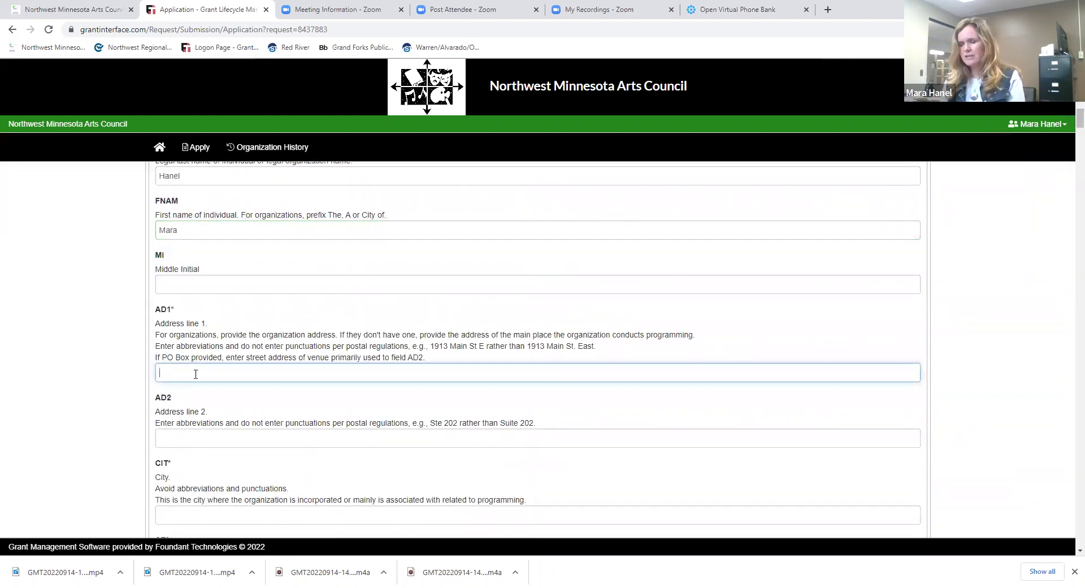
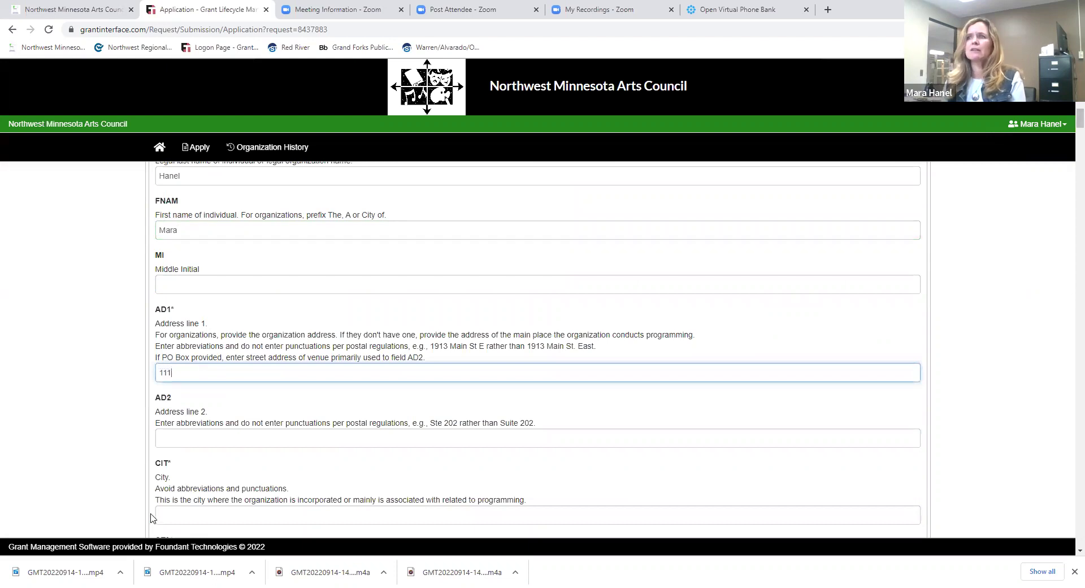
click(177, 511)
text(Warren)
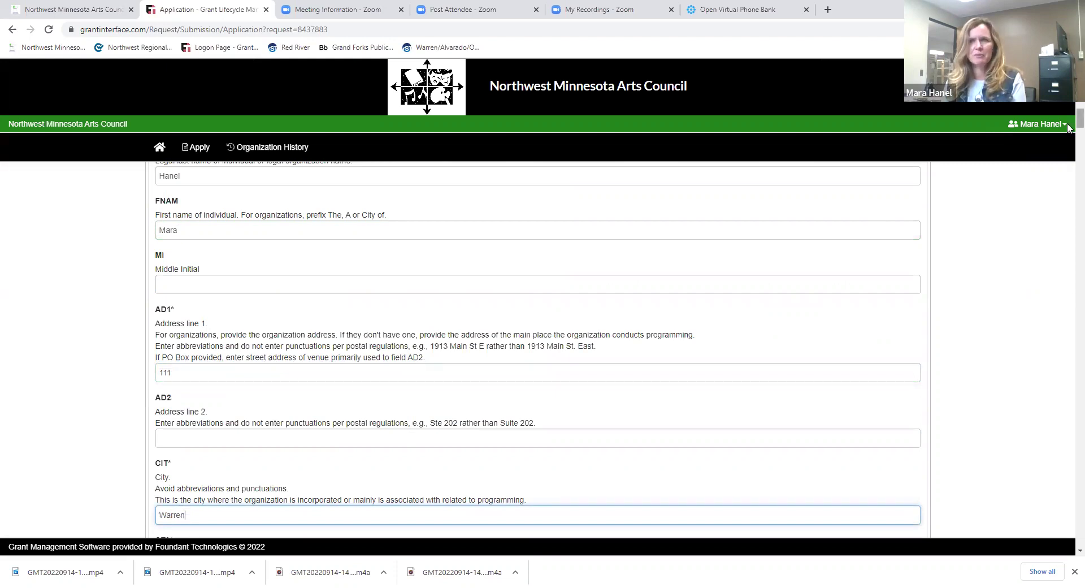
scroll(1067, 127, down, 4)
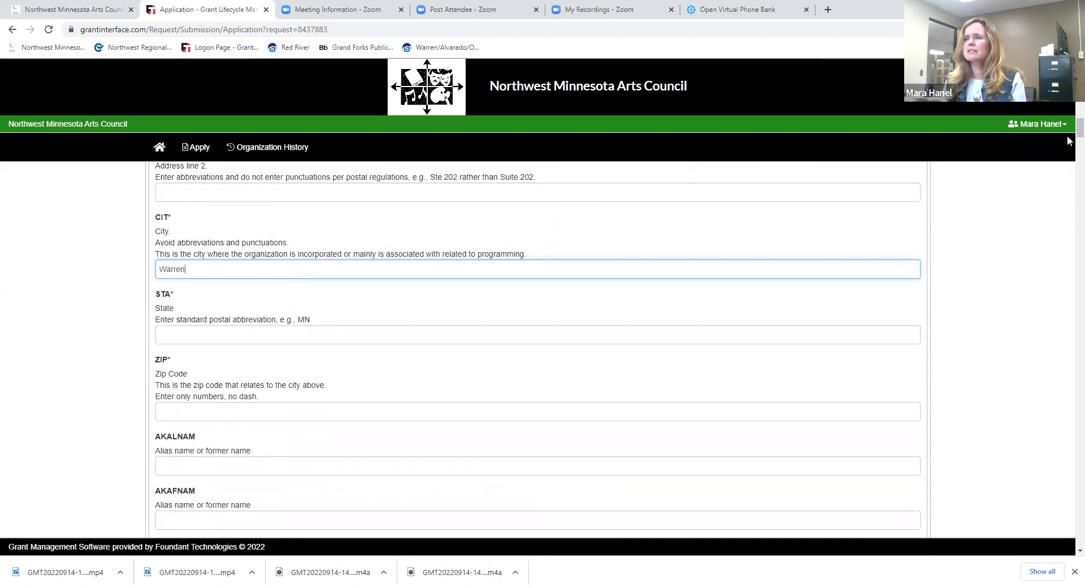
click(231, 336)
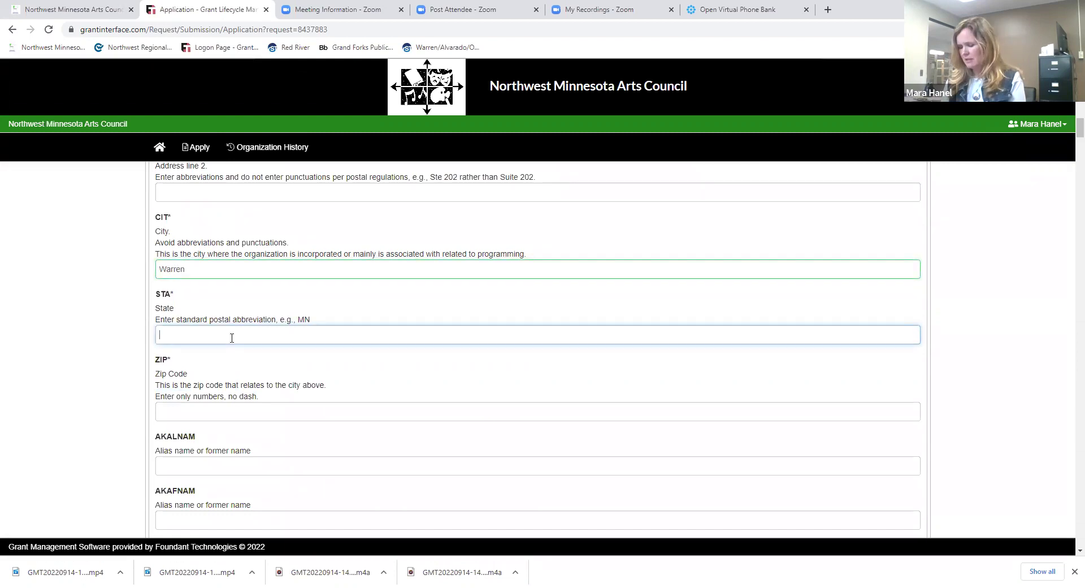
text(MN)
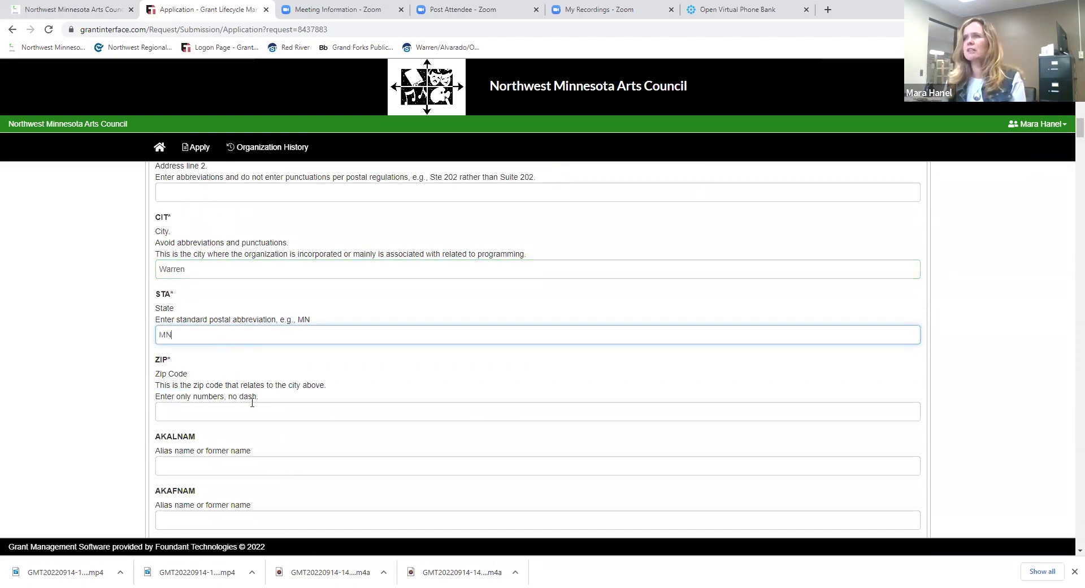
click(252, 404)
text(56762)
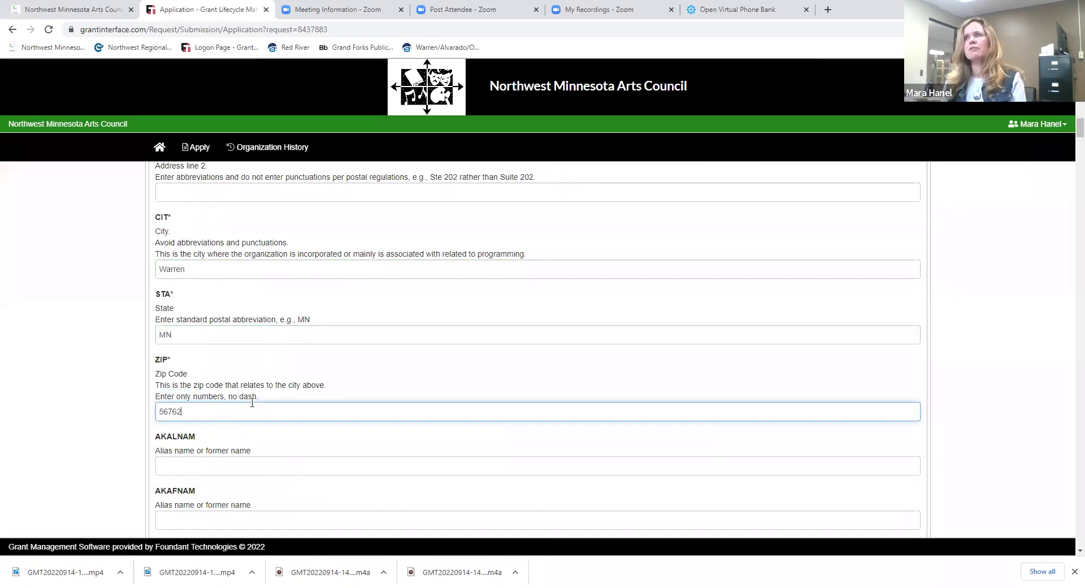
- Enter the applicant's former last name as an alias in the AKALNAM field
click(283, 464)
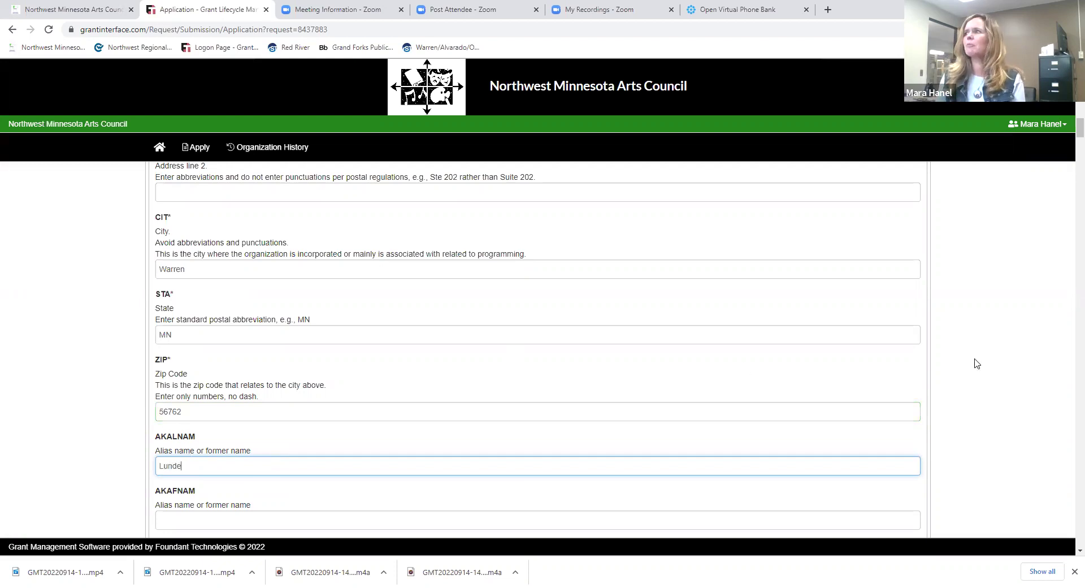
scroll(1067, 131, down, 5)
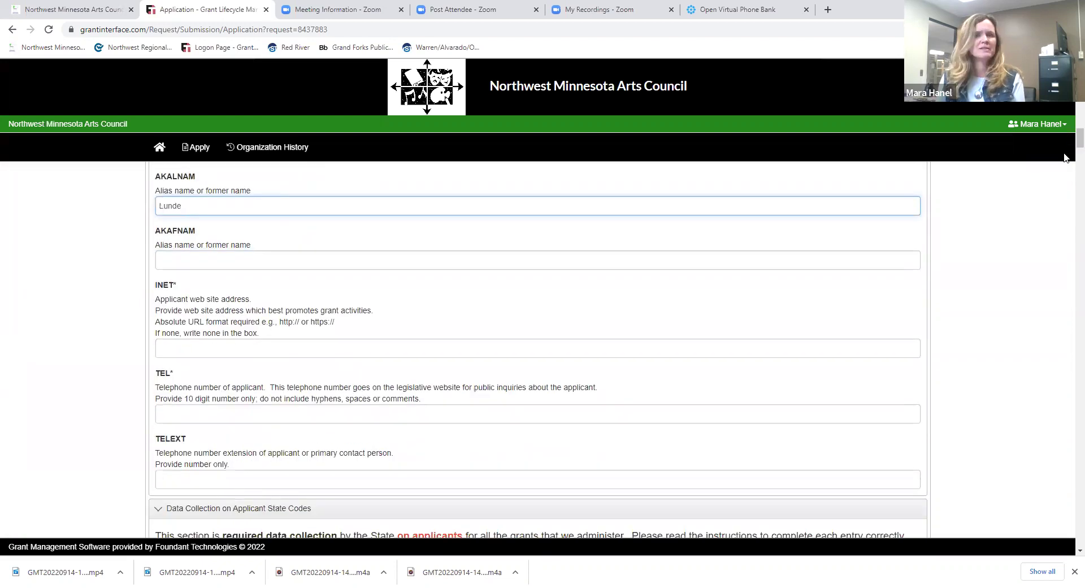
click(171, 414)
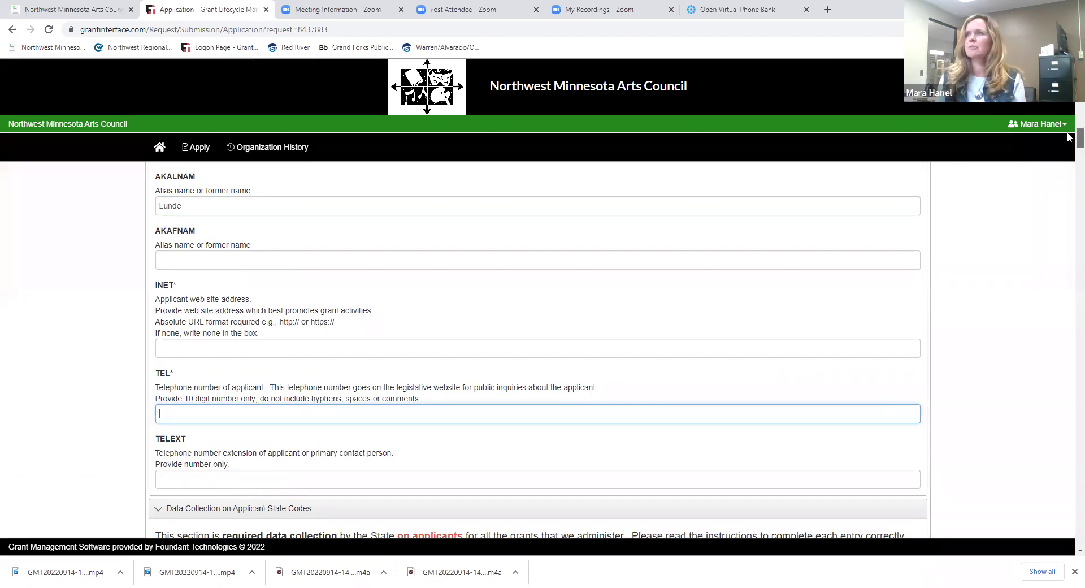
- Enter 01 in STAT and INST #, and discipline code 14 in DIS1
scroll(1068, 141, down, 2)
scroll(1068, 142, down, 5)
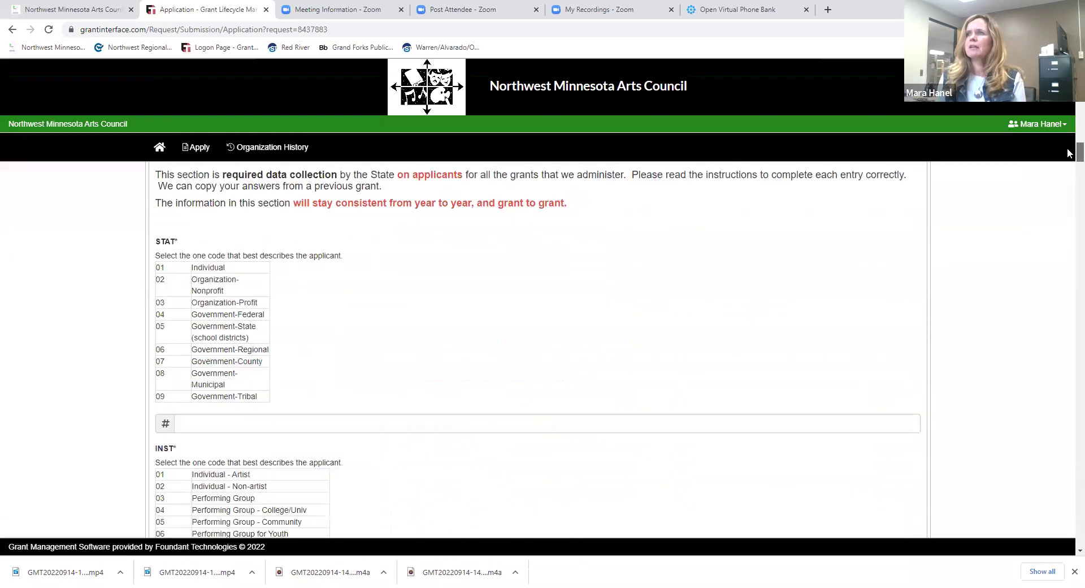
click(206, 424)
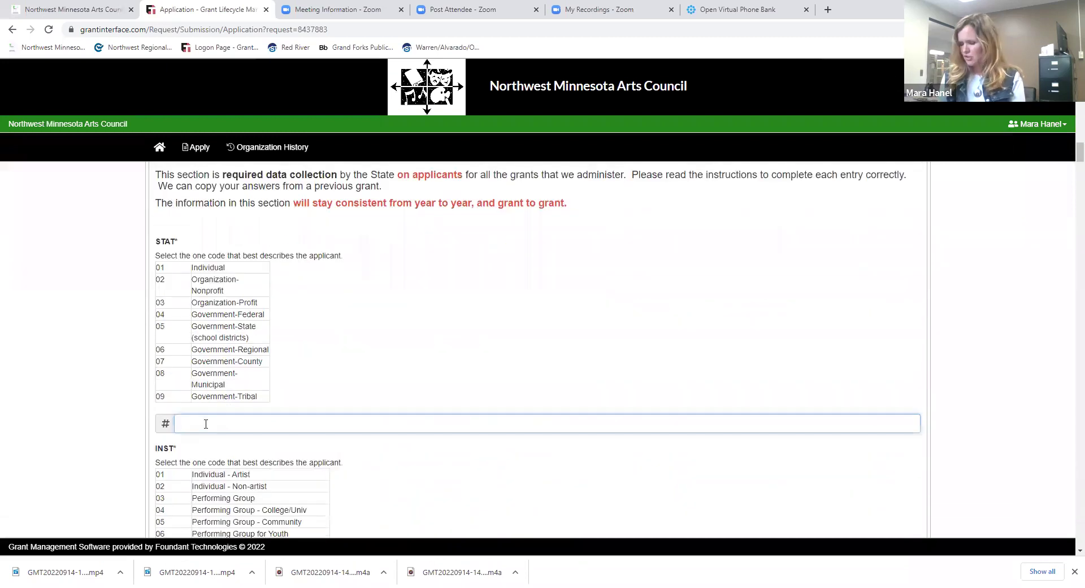
text(01)
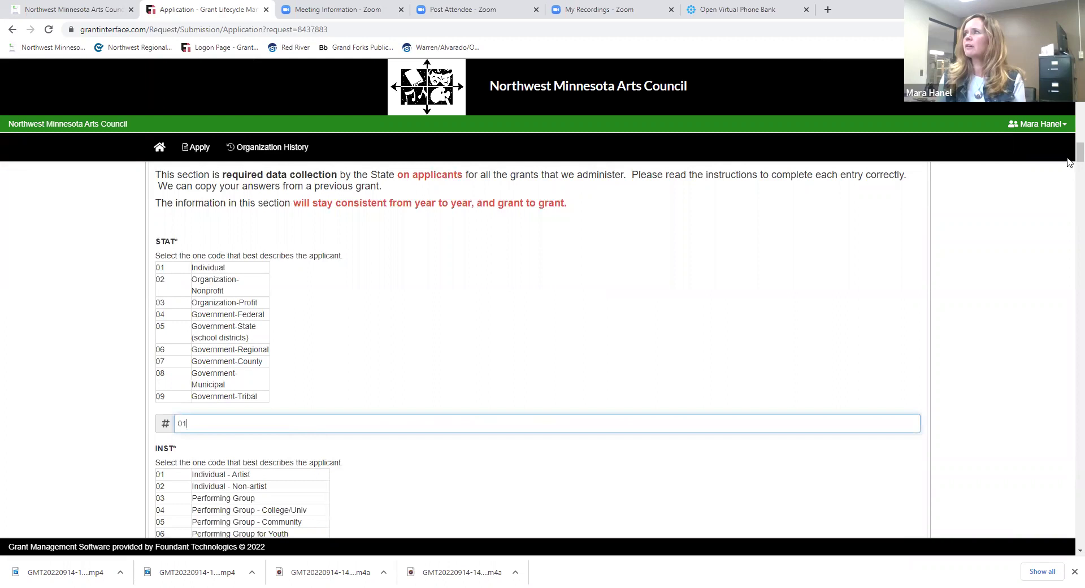
scroll(1068, 156, down, 12)
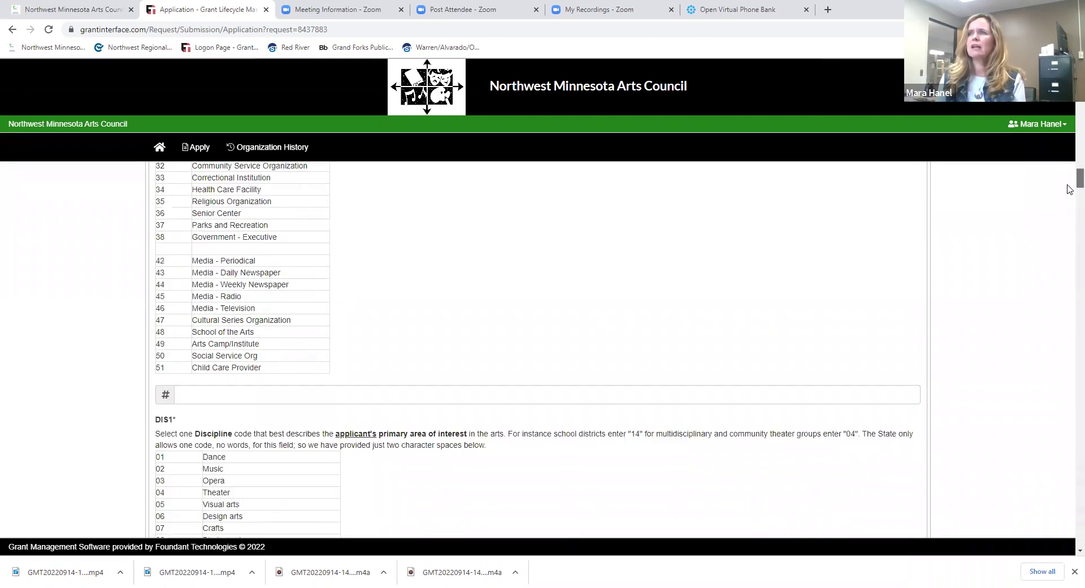
scroll(241, 368, down, 1)
click(240, 368)
text(01)
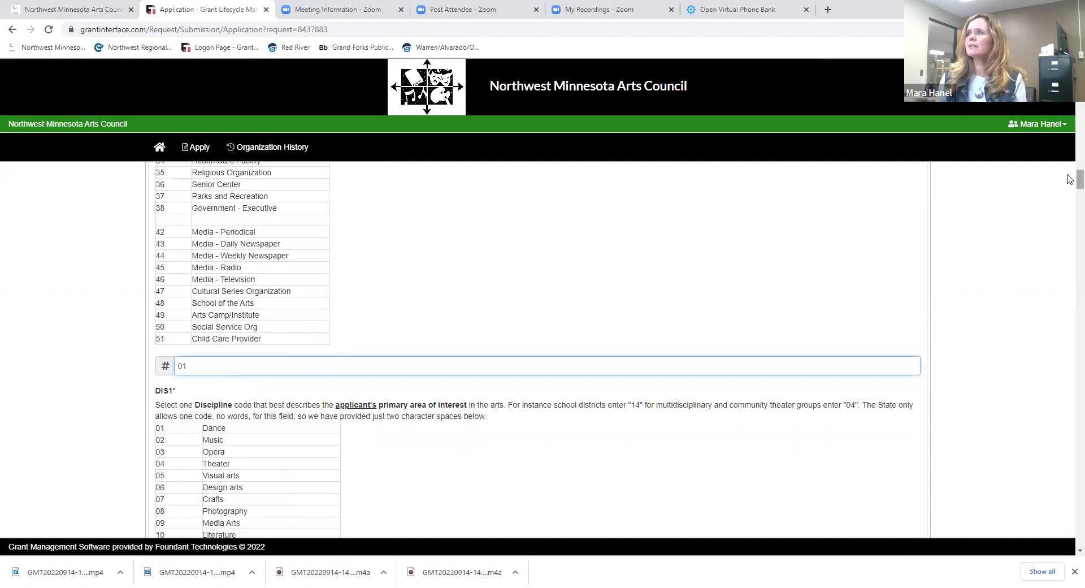
scroll(1070, 186, down, 2)
scroll(1069, 188, down, 4)
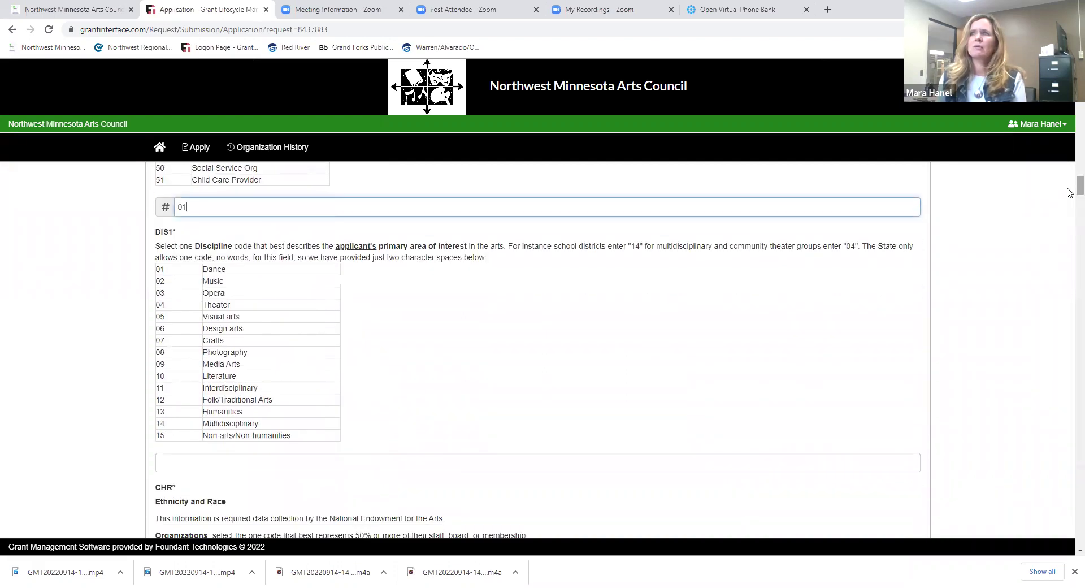
click(207, 466)
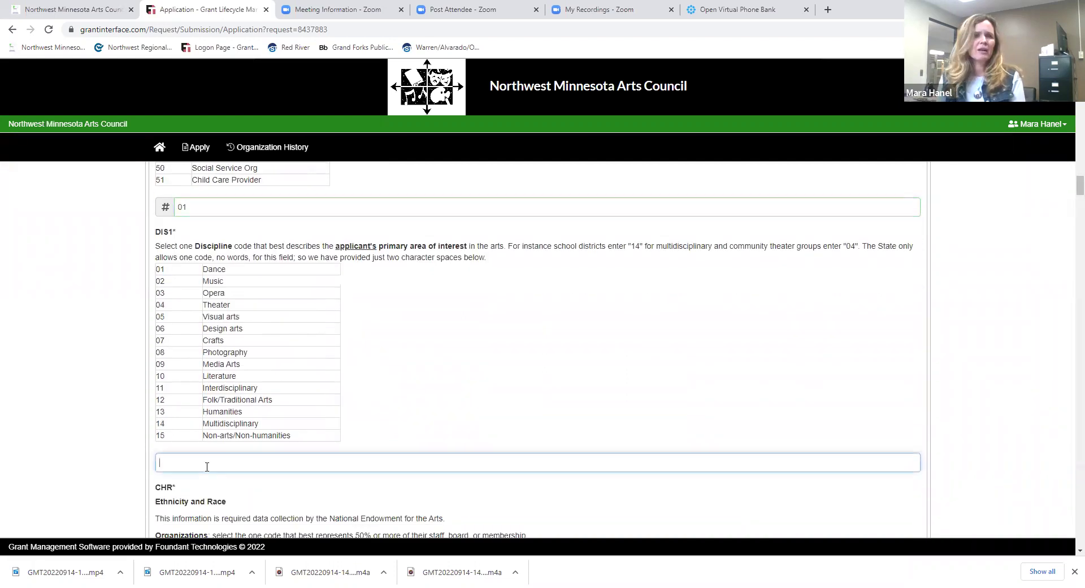
text(02)
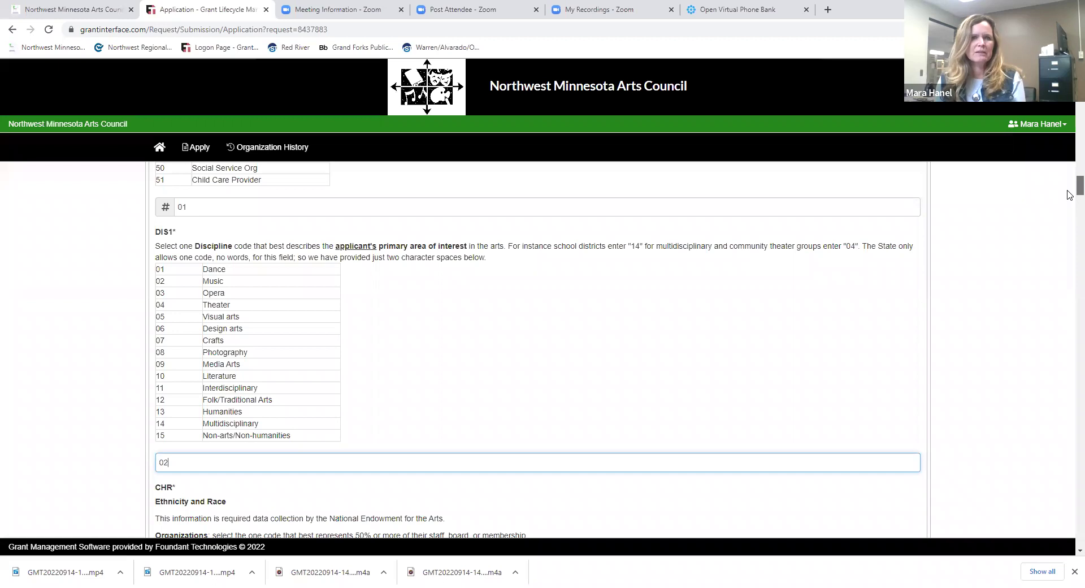
scroll(1069, 195, down, 2)
scroll(1069, 195, up, 2)
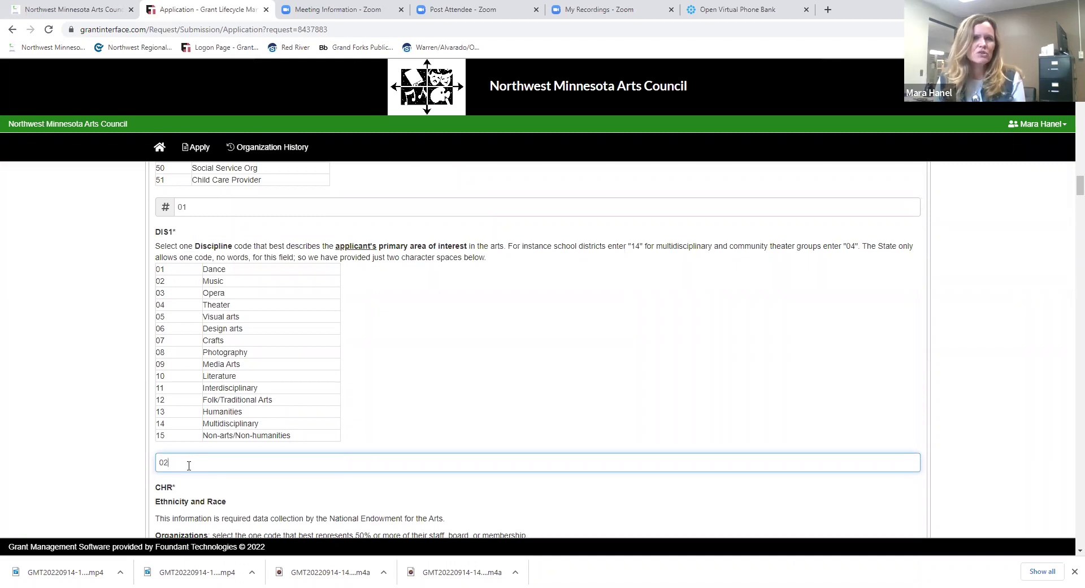
key(BackSpace)
key(BackSpace)
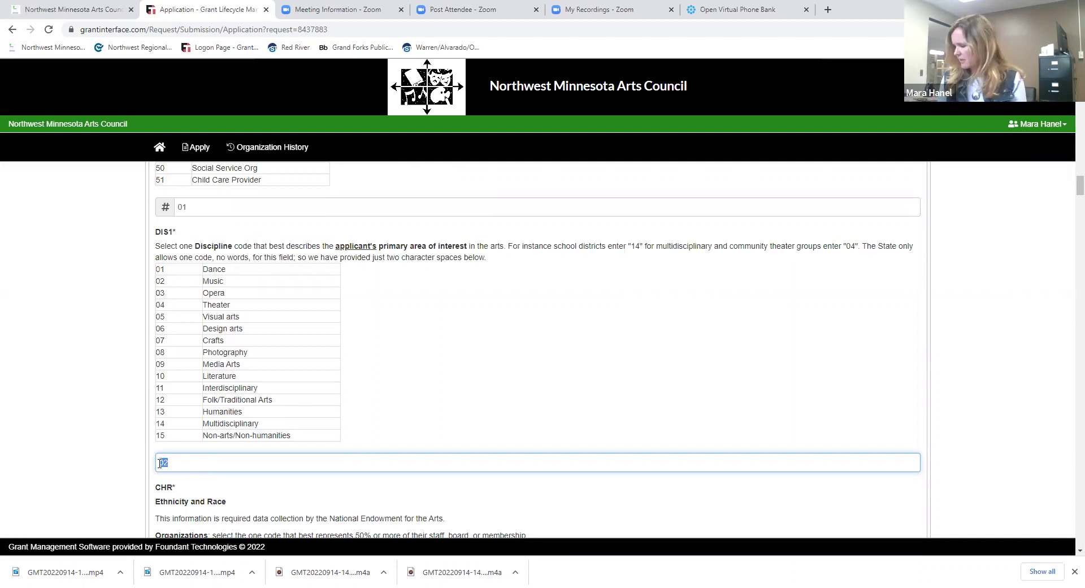
text(14)
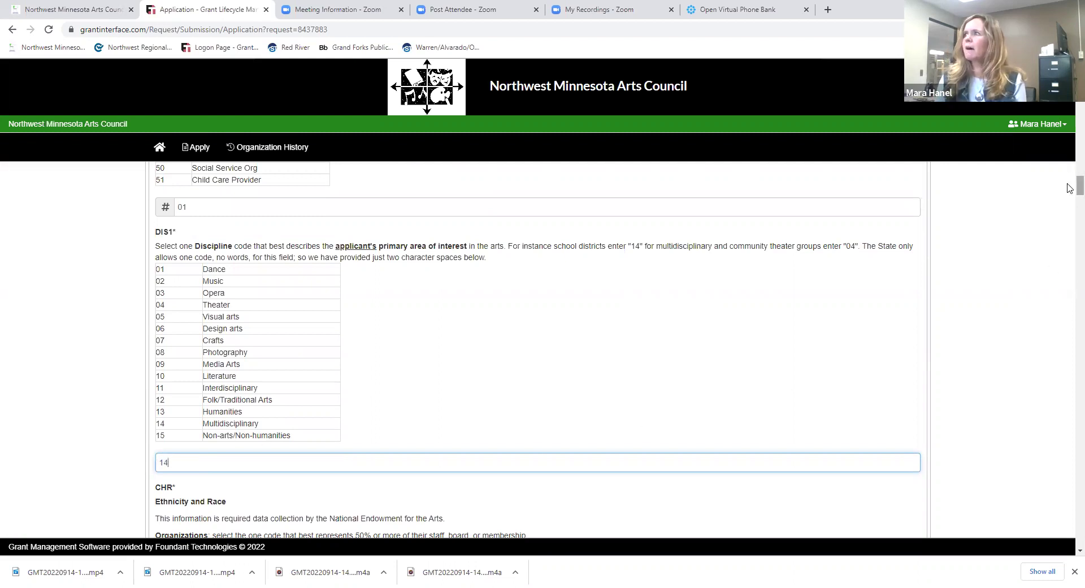
- Set the CHR ethnicity code to W and CHROTH special characteristics to 99
drag(1069, 190, 1069, 202)
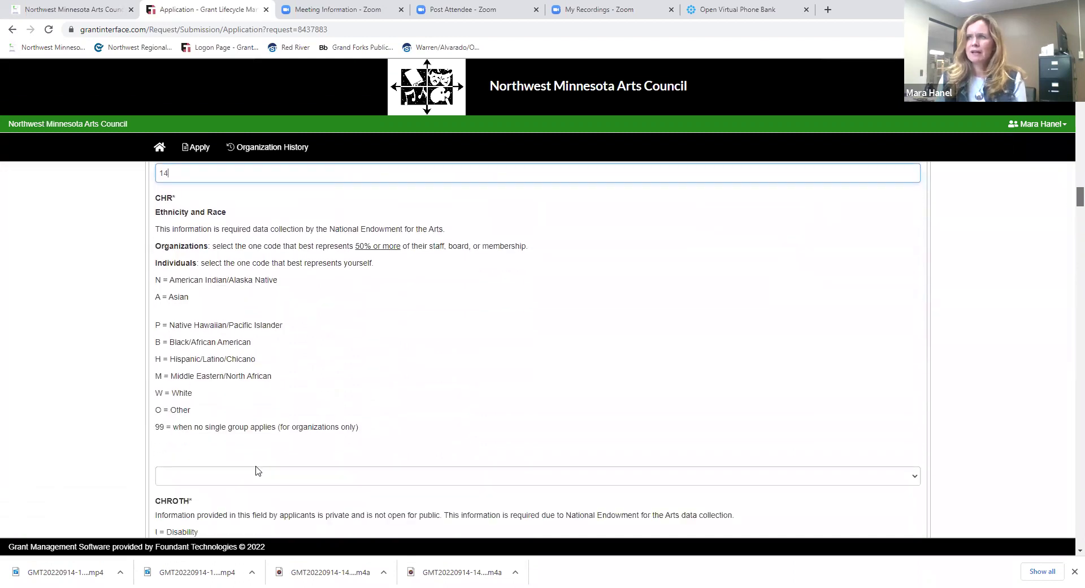
click(256, 475)
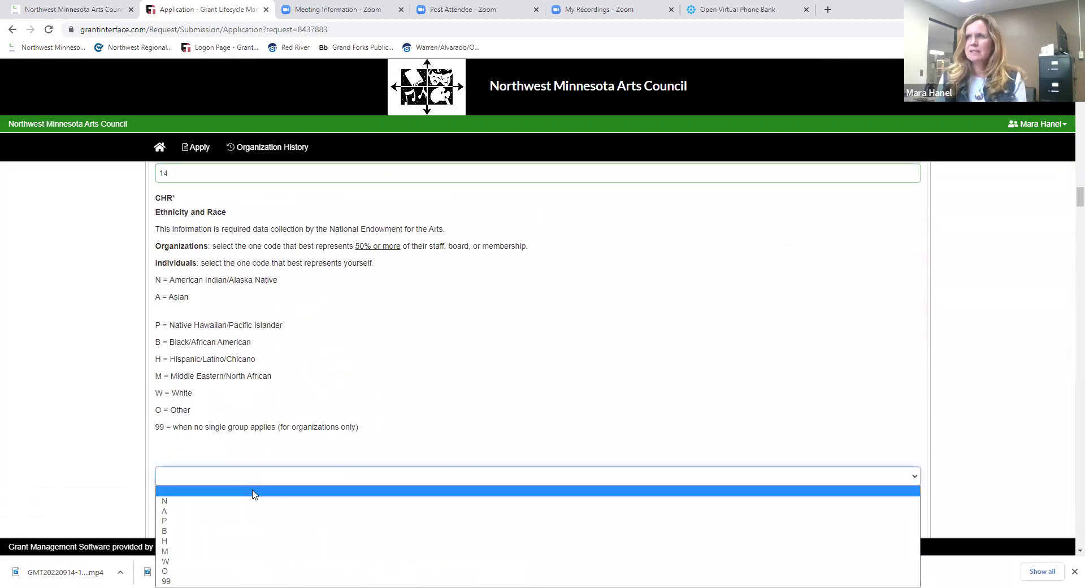
click(269, 561)
drag(1067, 198, 1068, 207)
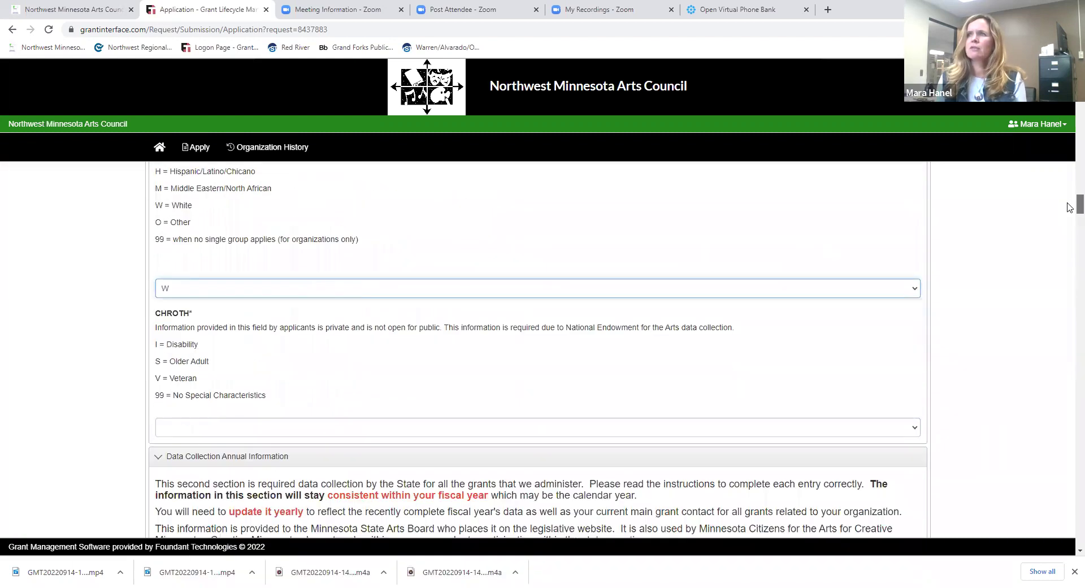
click(205, 430)
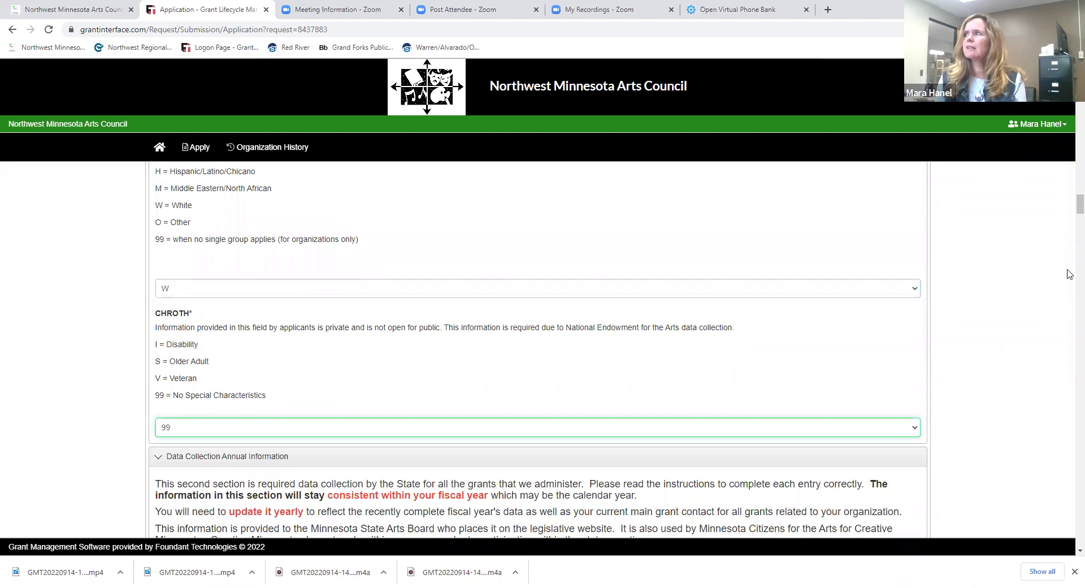
click(207, 482)
scroll(1070, 207, down, 3)
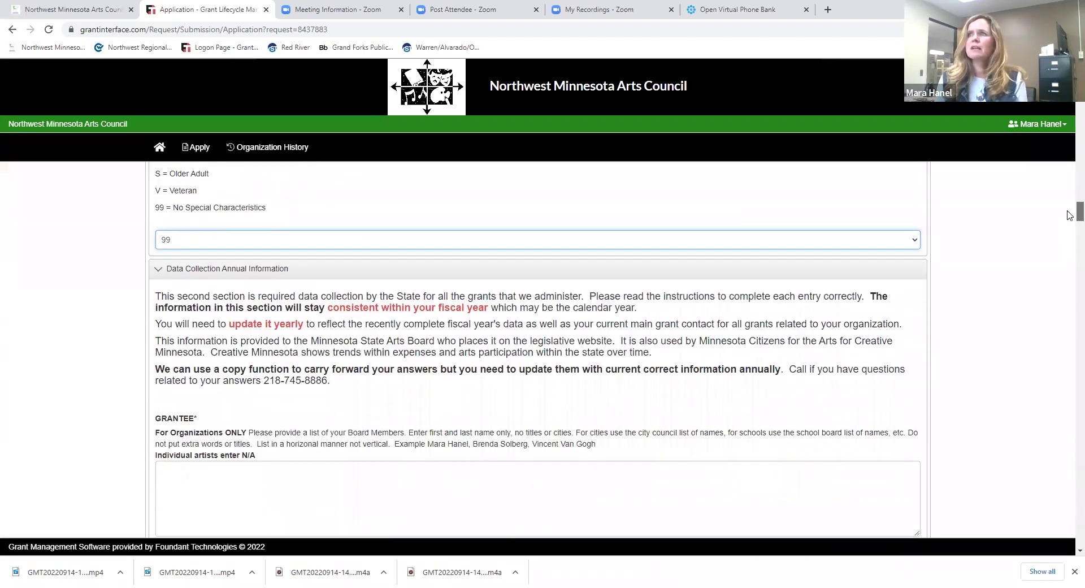
- Fill GRANTEE with N/A, EXPANNUALARTS with 14300 and ADULTANNUAL with 75
scroll(1067, 214, down, 1)
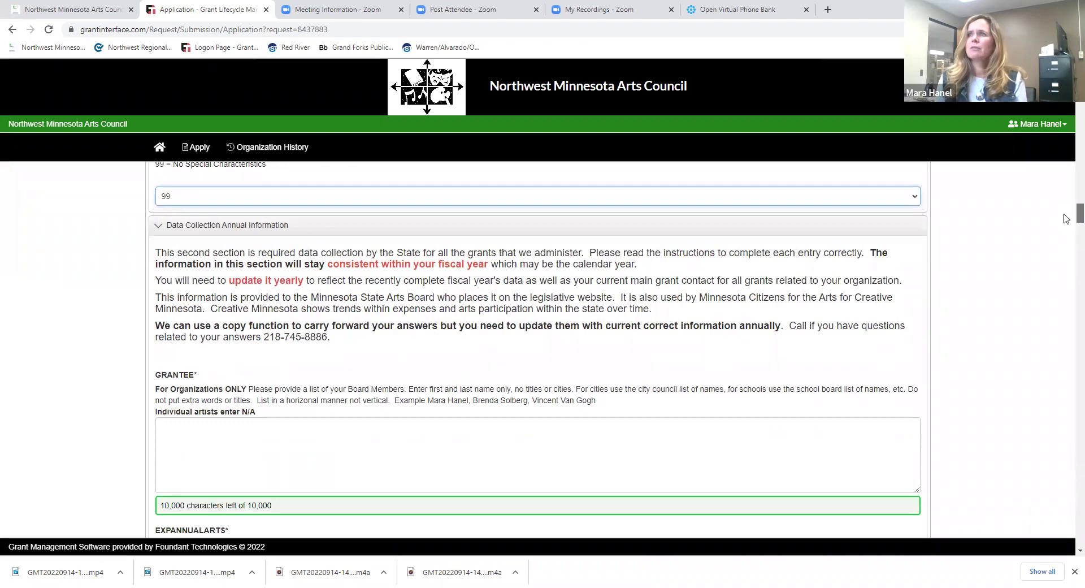
click(256, 429)
text(N)
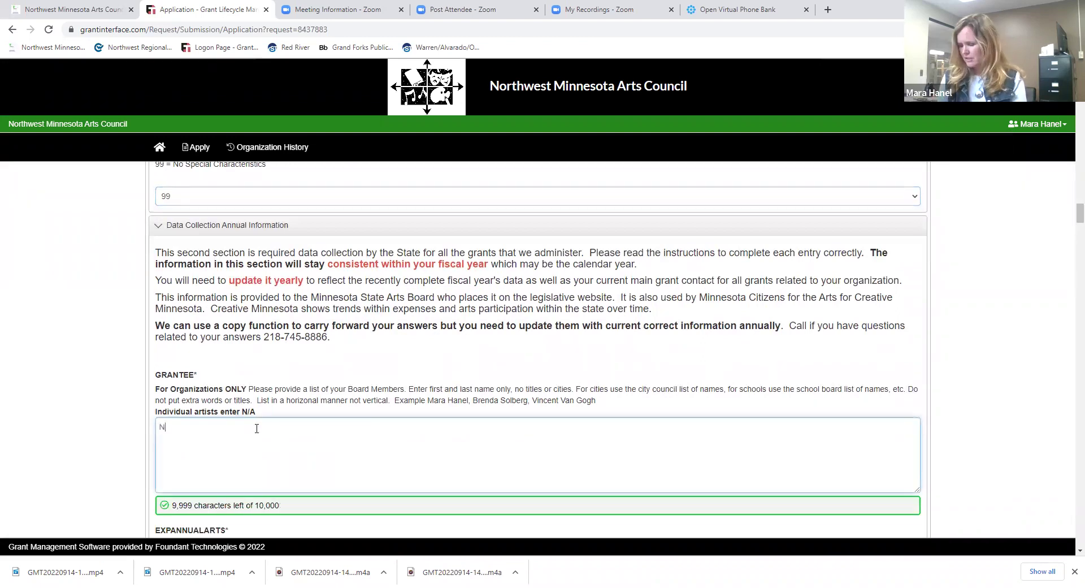
text(/A)
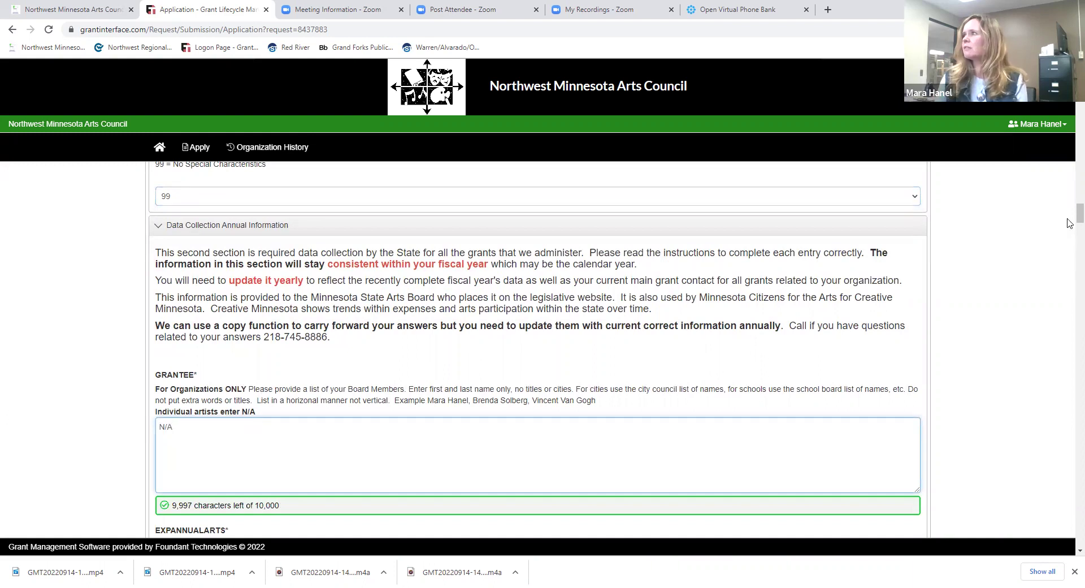
scroll(1067, 209, down, 6)
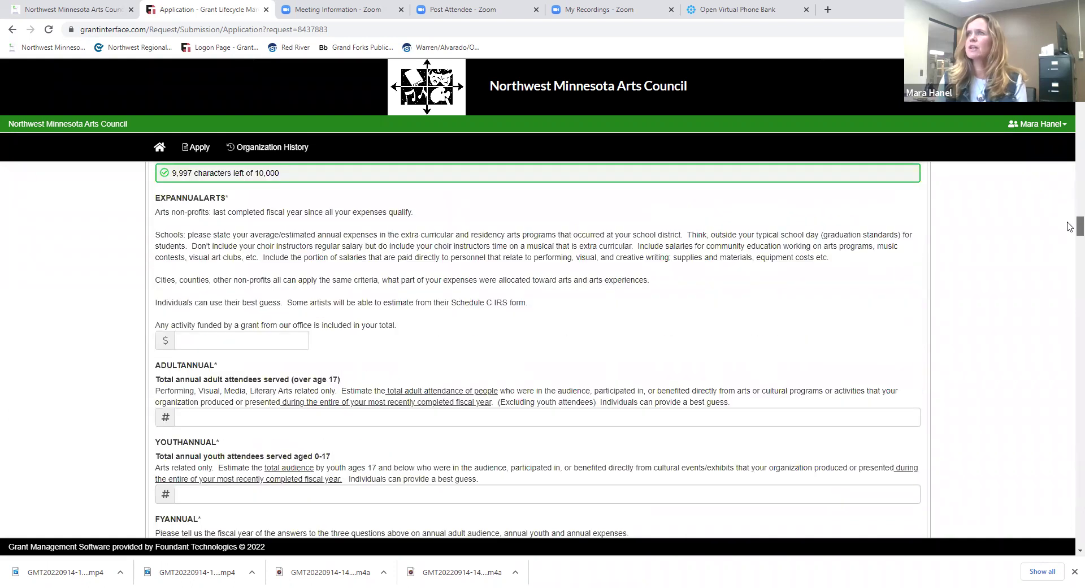
click(217, 339)
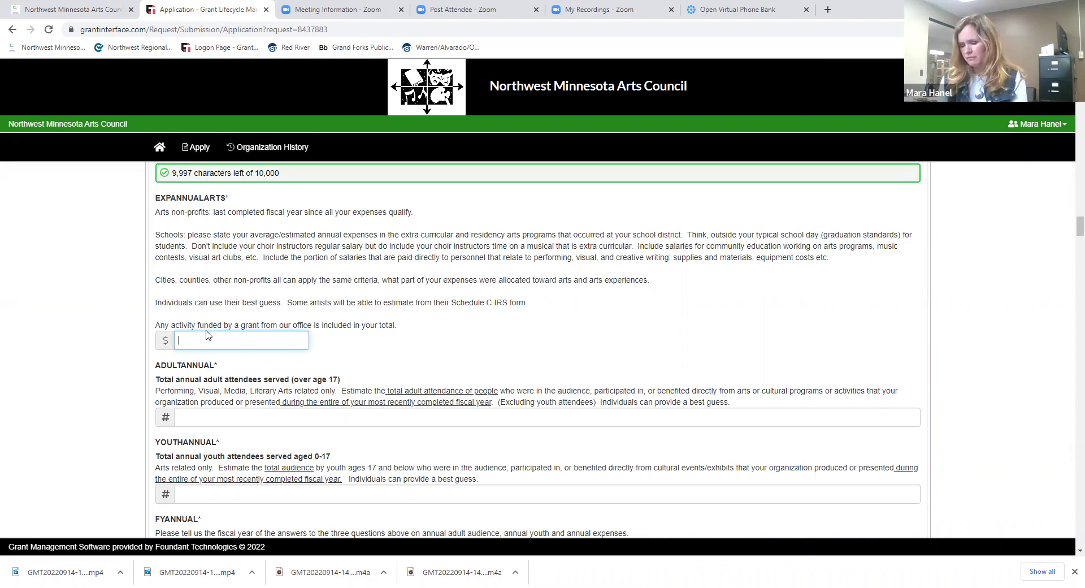
text(14)
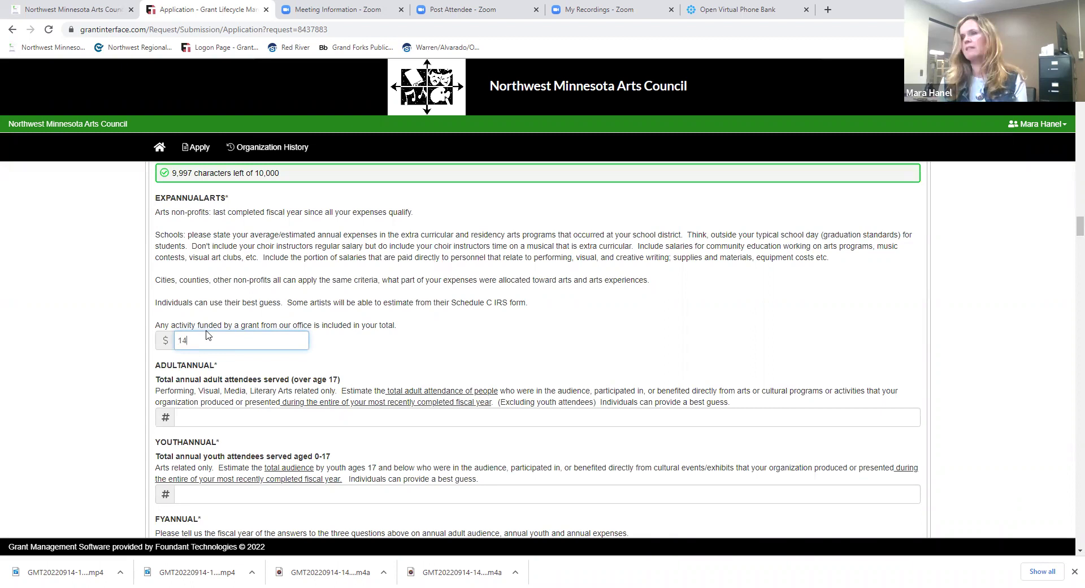
text(300)
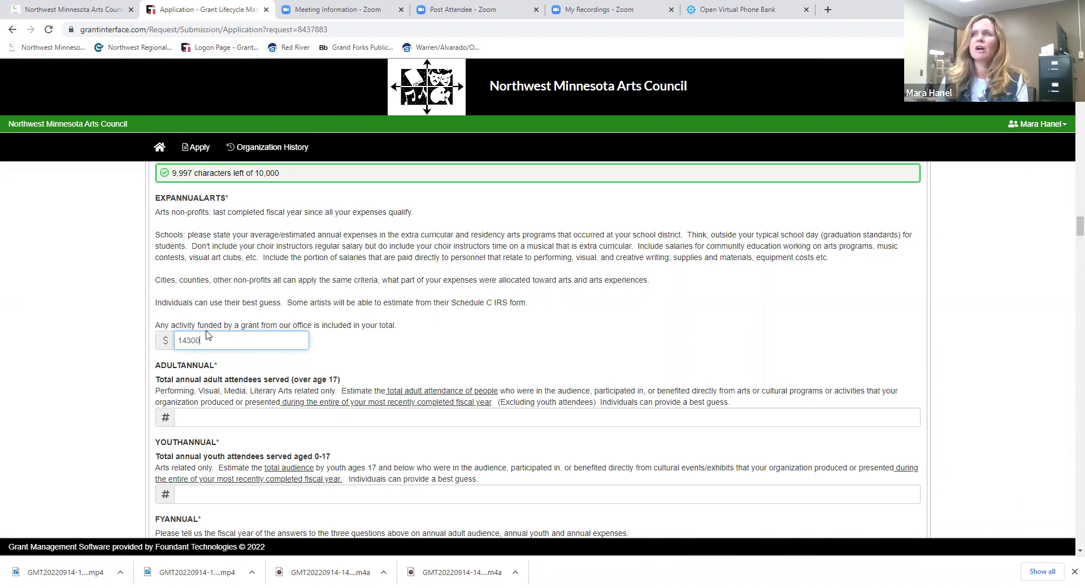
click(240, 418)
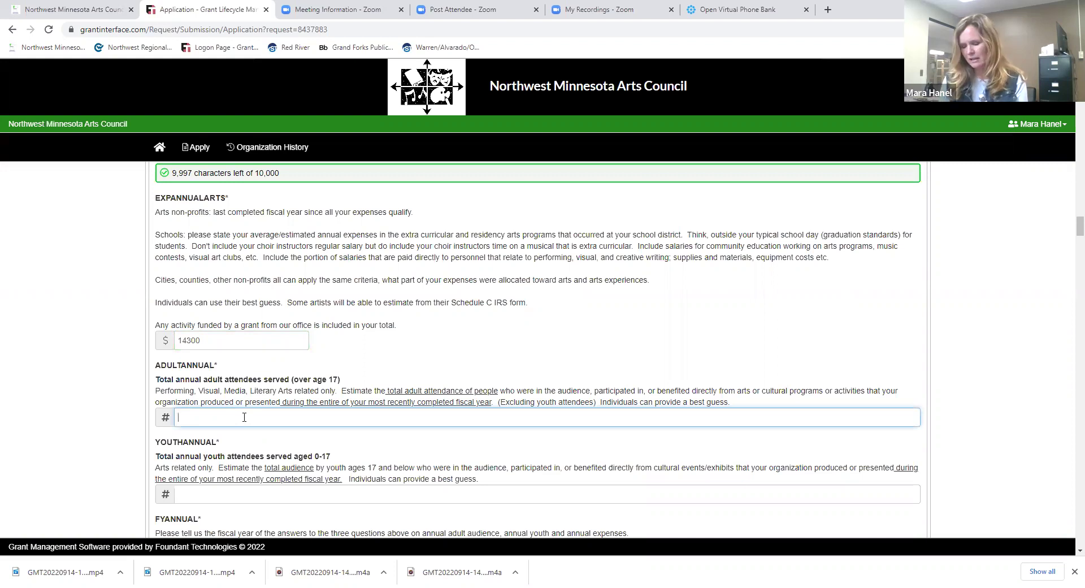
text(75)
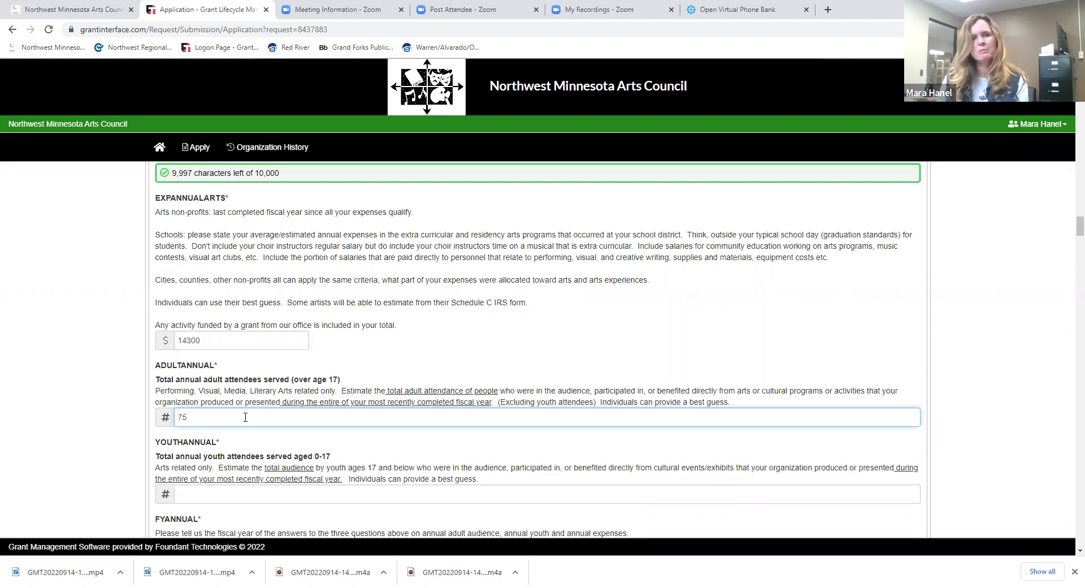
click(202, 496)
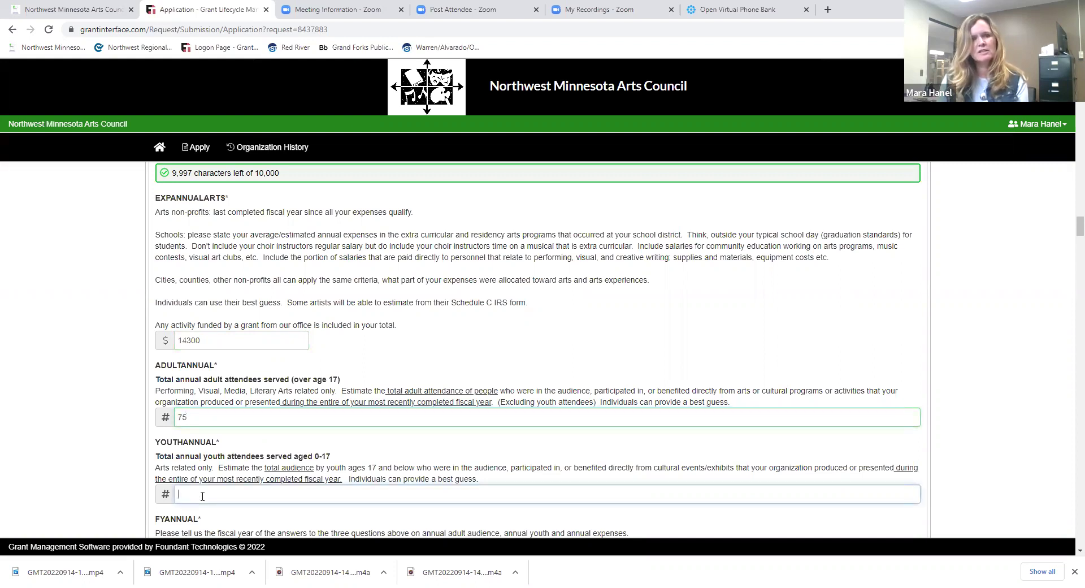
- Enter 25 youth attendees and fiscal year 2021 in FYANNUAL
text(25)
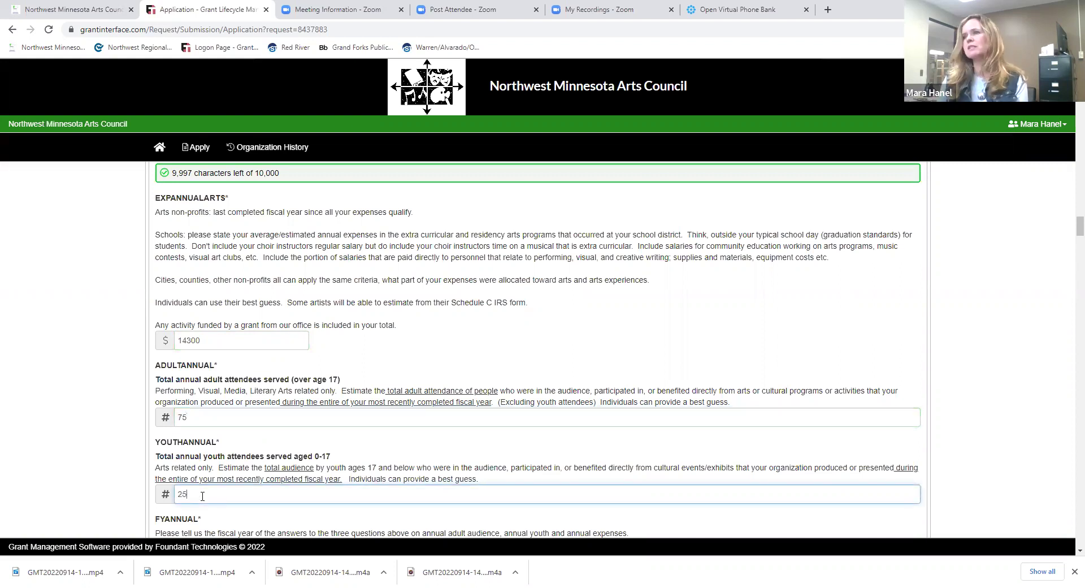
scroll(1068, 233, down, 3)
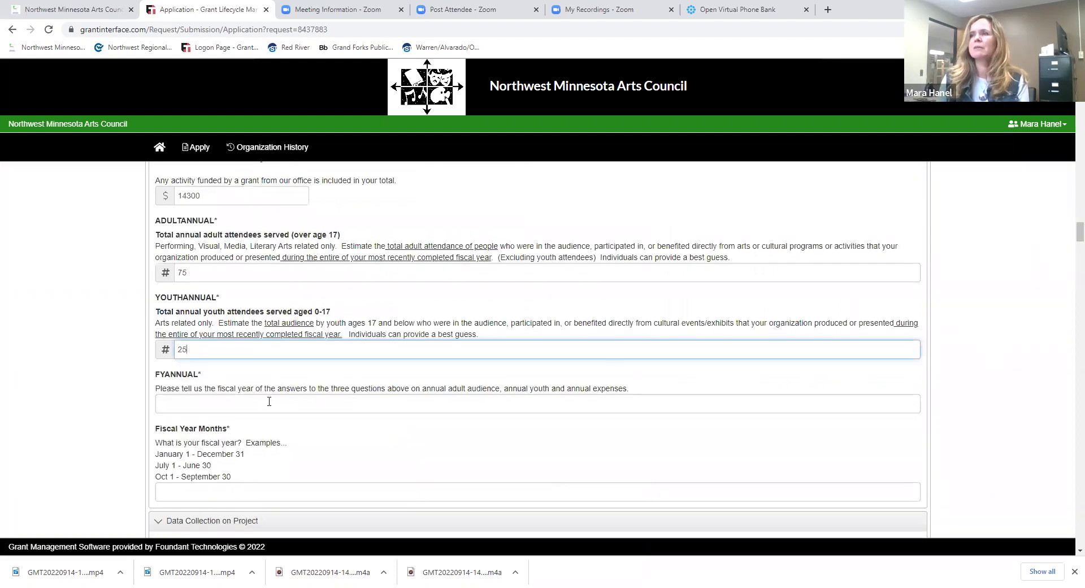
click(269, 402)
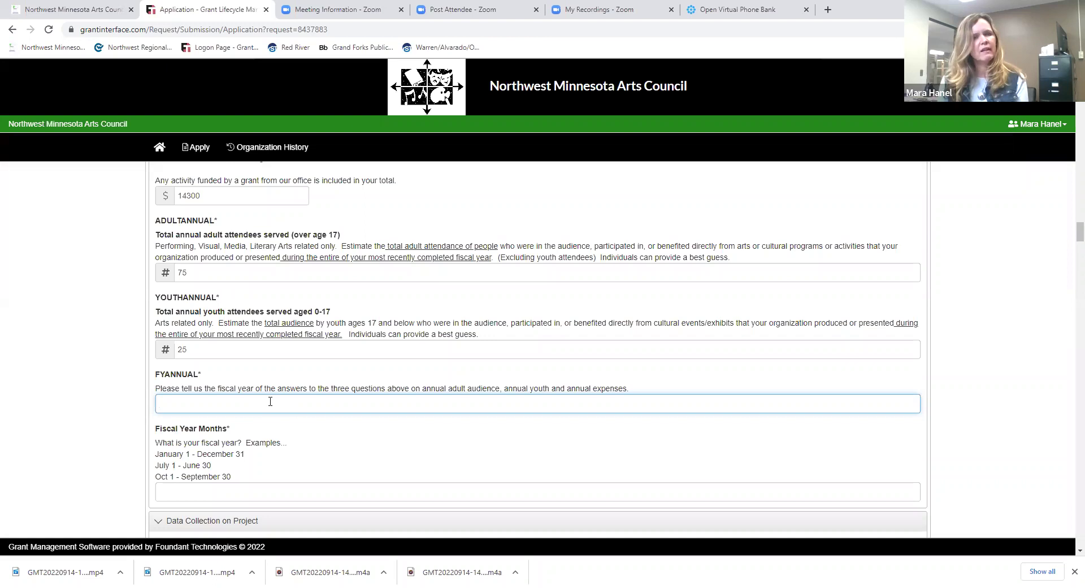
text(2021)
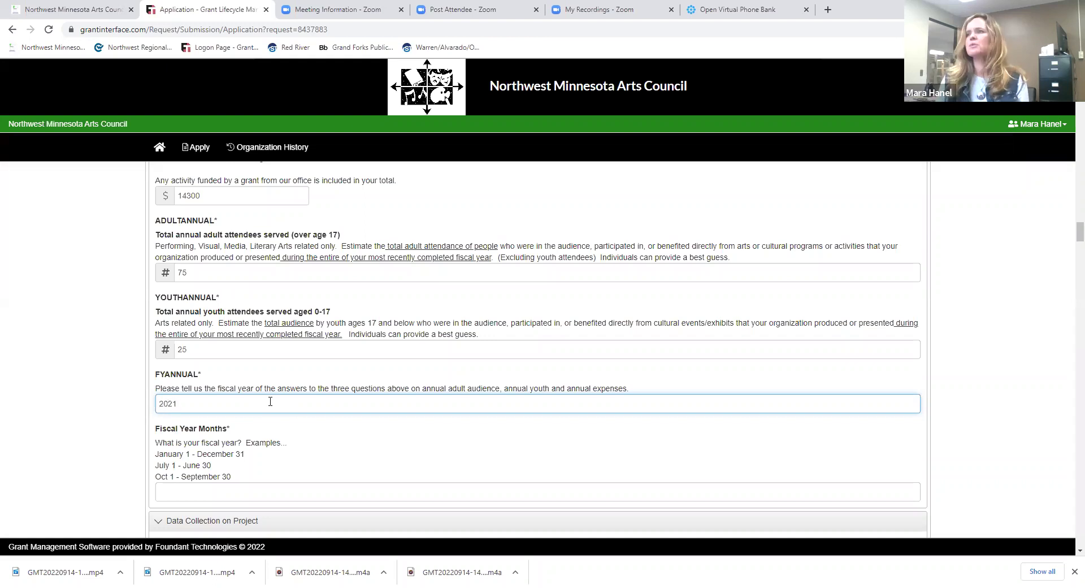
- Answer the fiscal year months question with 'January 1 - Dec 31'
scroll(859, 284, down, 2)
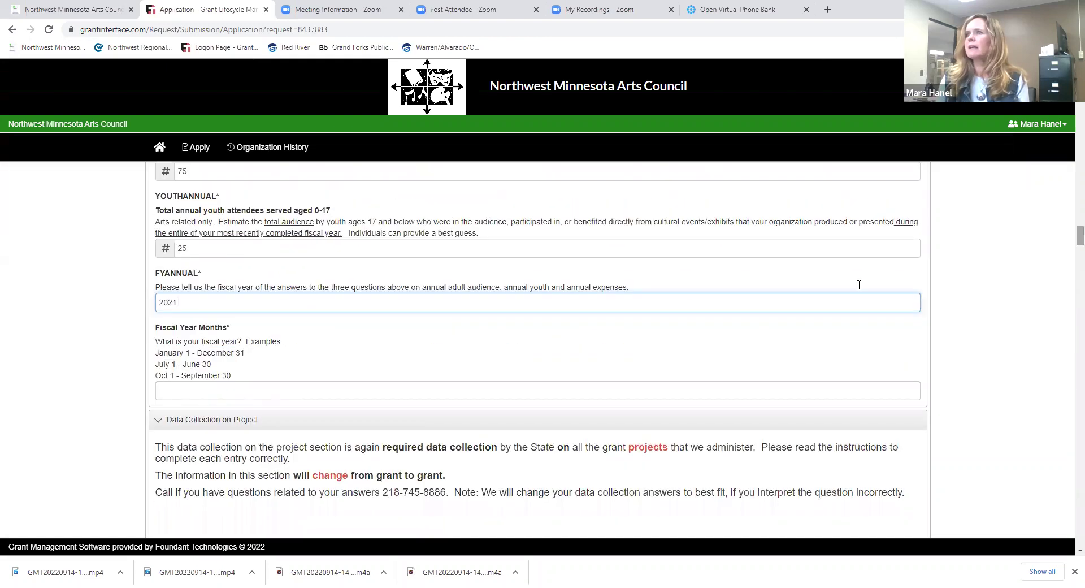
click(259, 390)
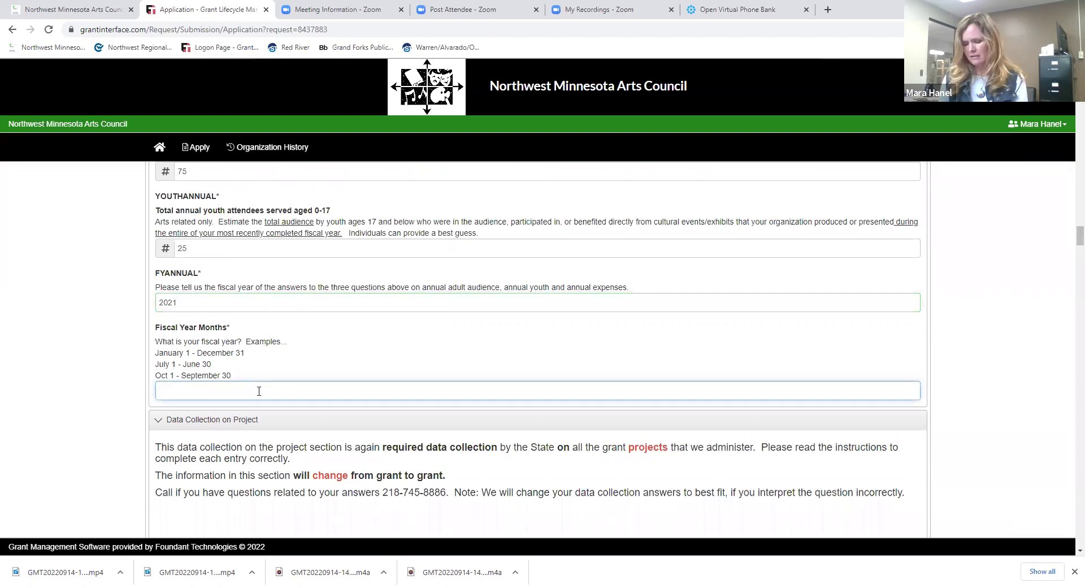
text(Jan)
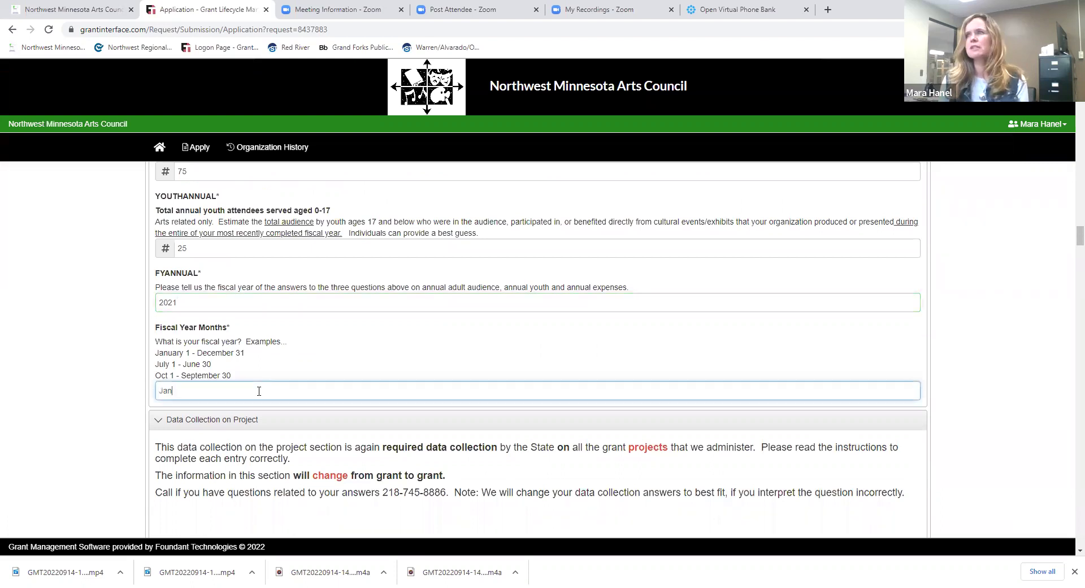
text(uary )
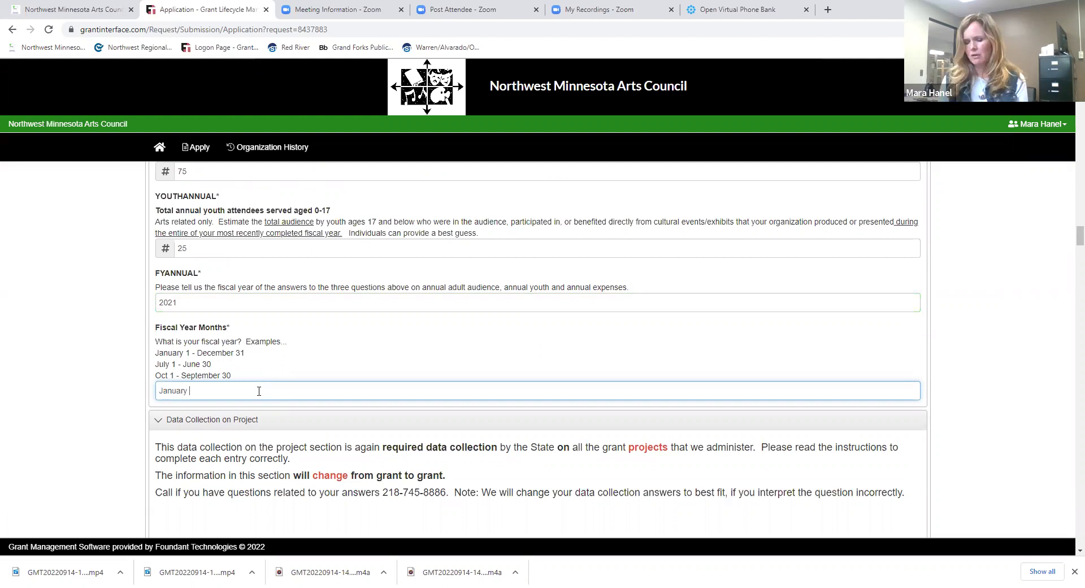
text(1 - Ceb)
key(BackSpace)
key(BackSpace)
key(BackSpace)
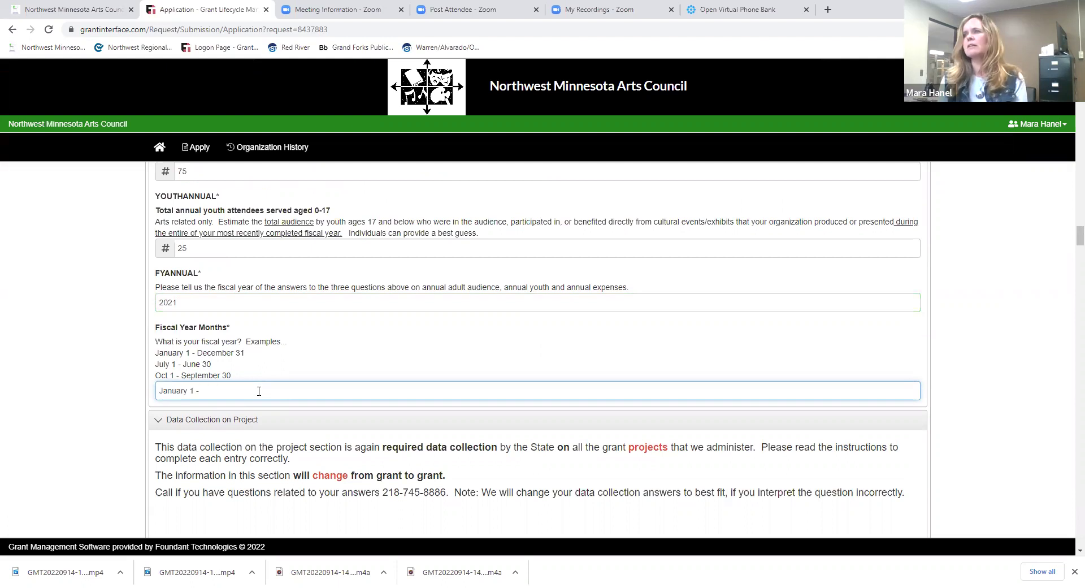
text(Dec 31)
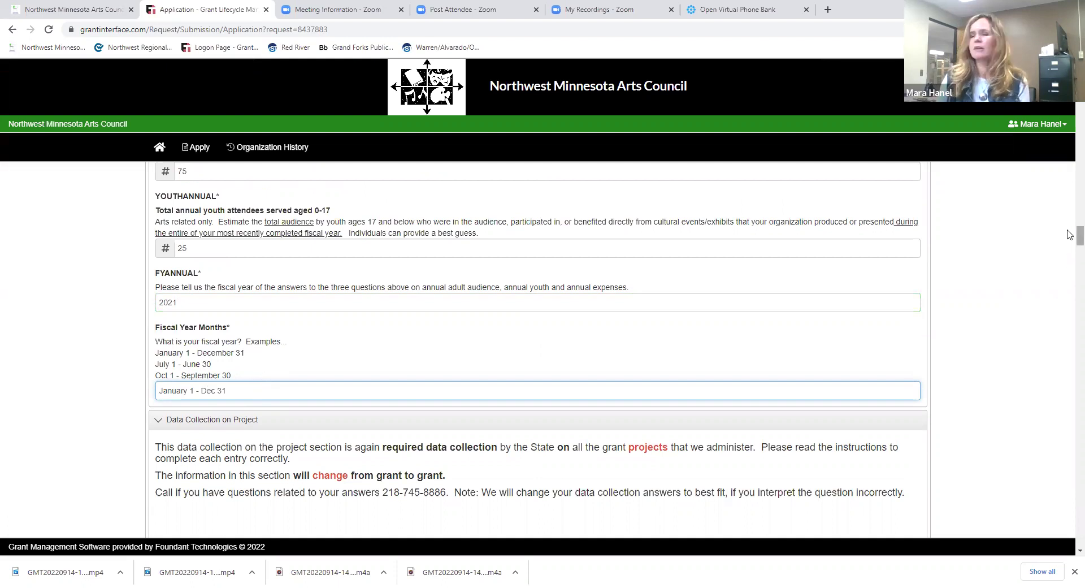
scroll(1069, 236, down, 1)
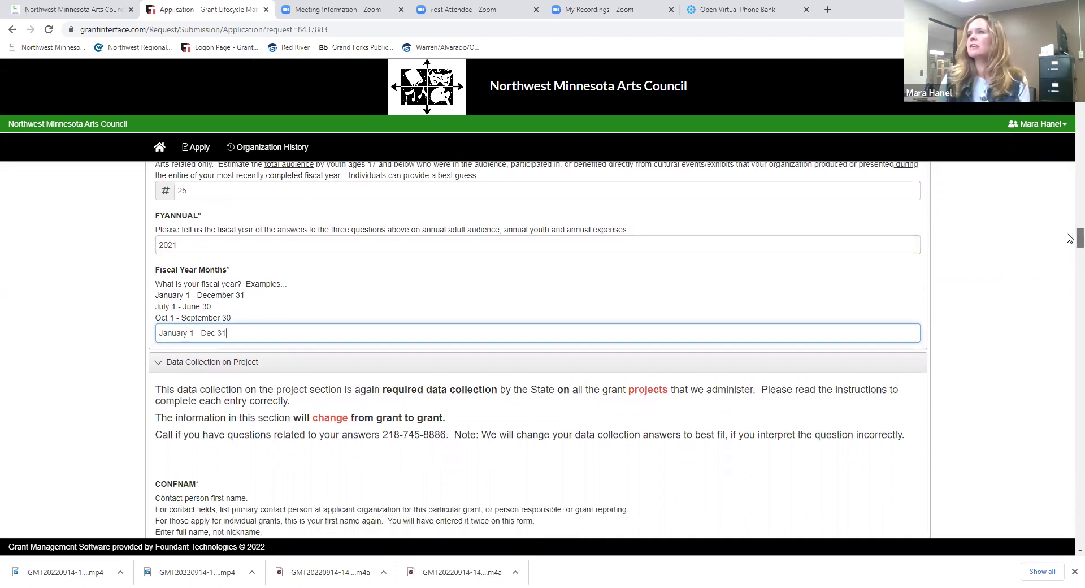
- Enter the contact person's first and last name in CONFNAM and CONLNAM
scroll(1069, 238, down, 2)
scroll(1069, 241, down, 1)
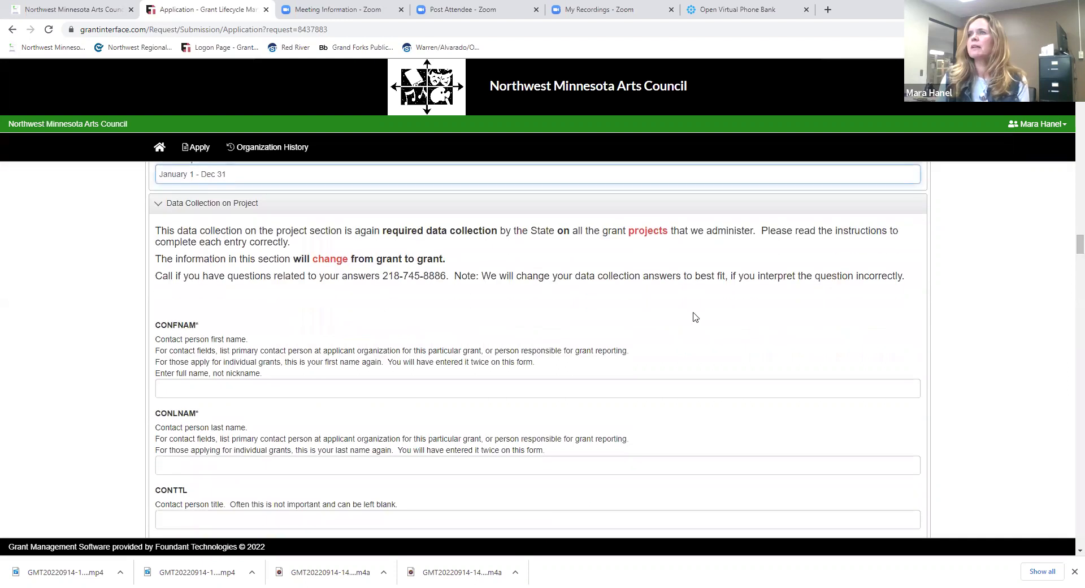
click(206, 389)
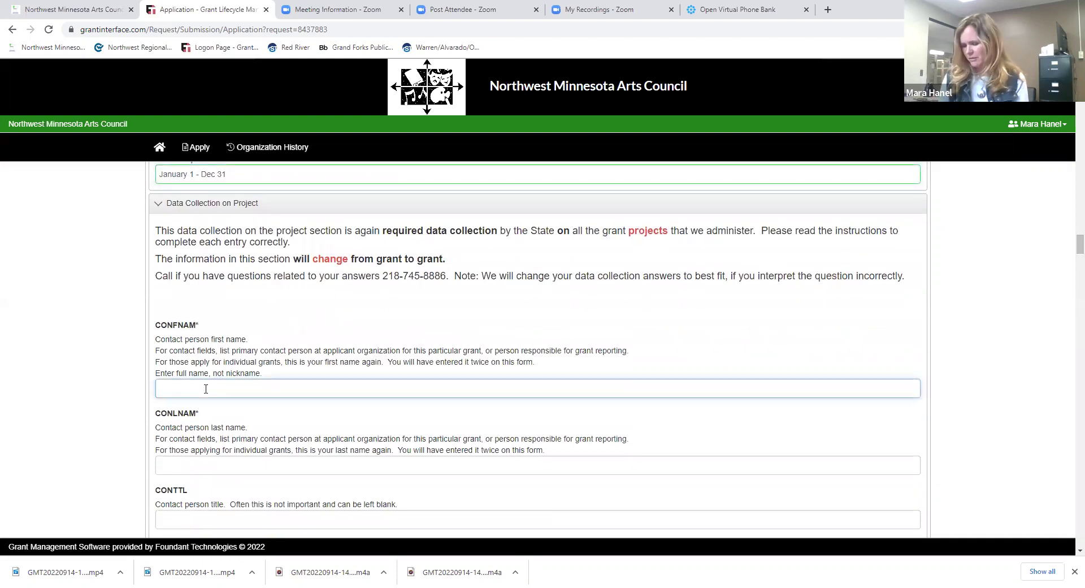
key(Tab)
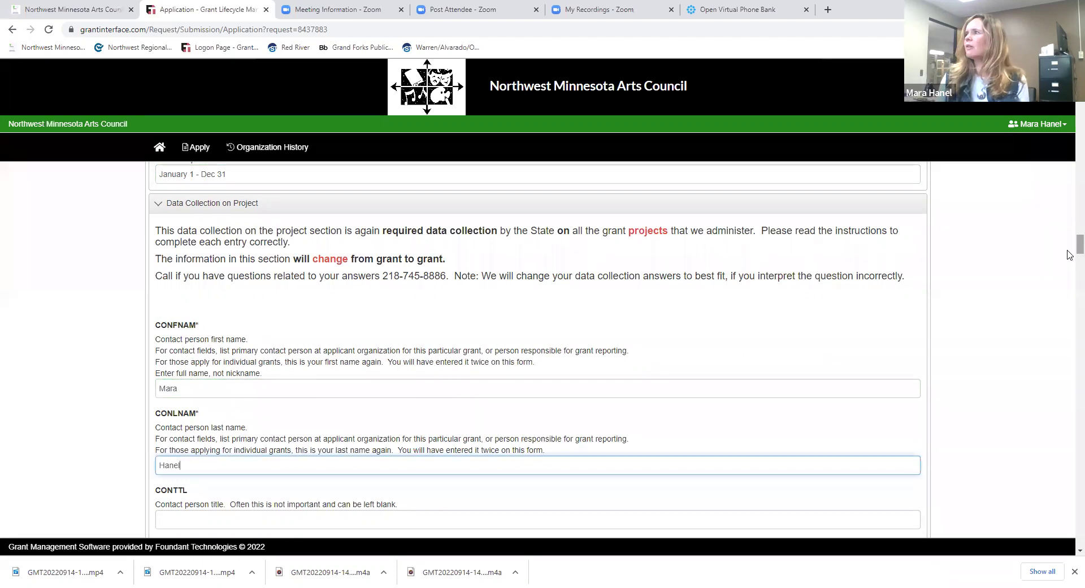
- Fill in the contact's e-mail address and phone number
scroll(1070, 253, down, 1)
scroll(1069, 253, down, 2)
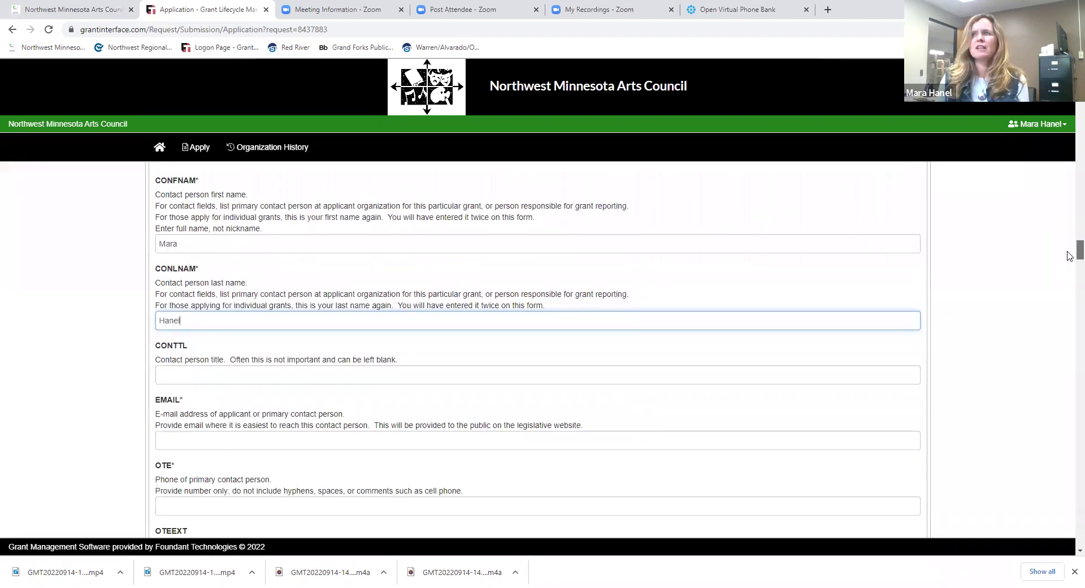
scroll(450, 368, down, 1)
click(356, 380)
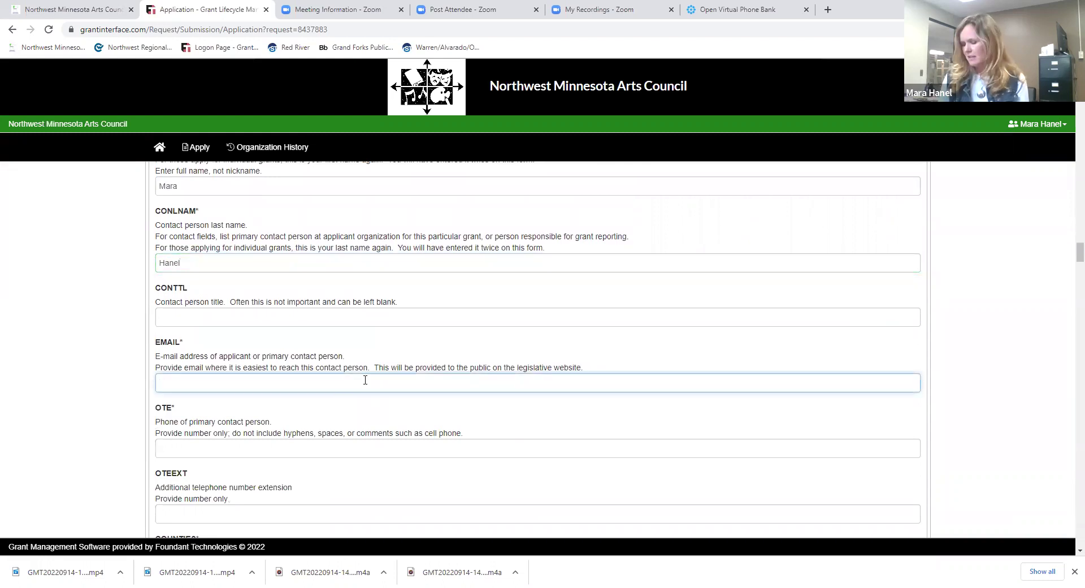
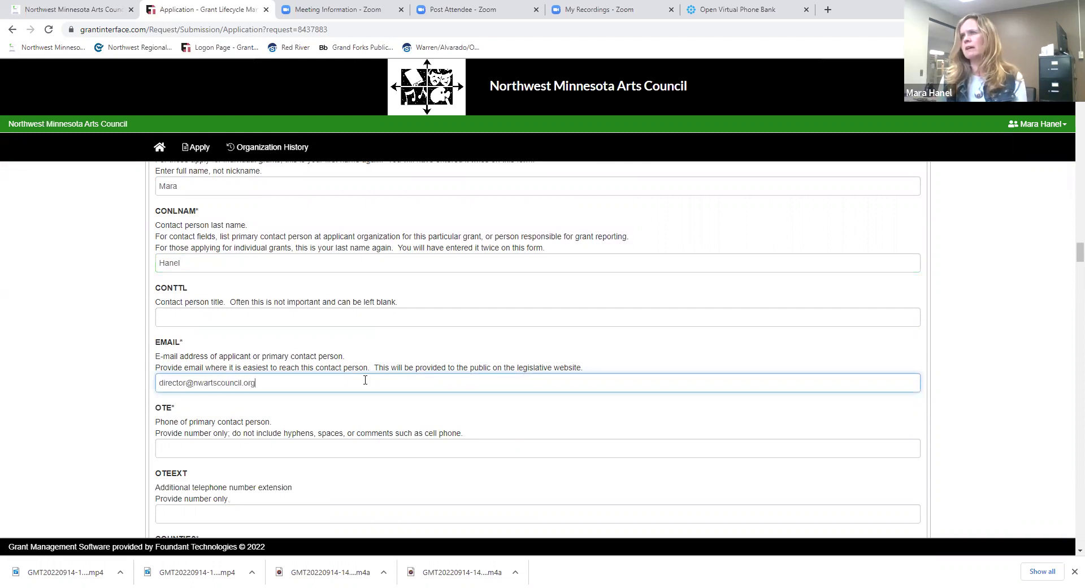
key(Tab)
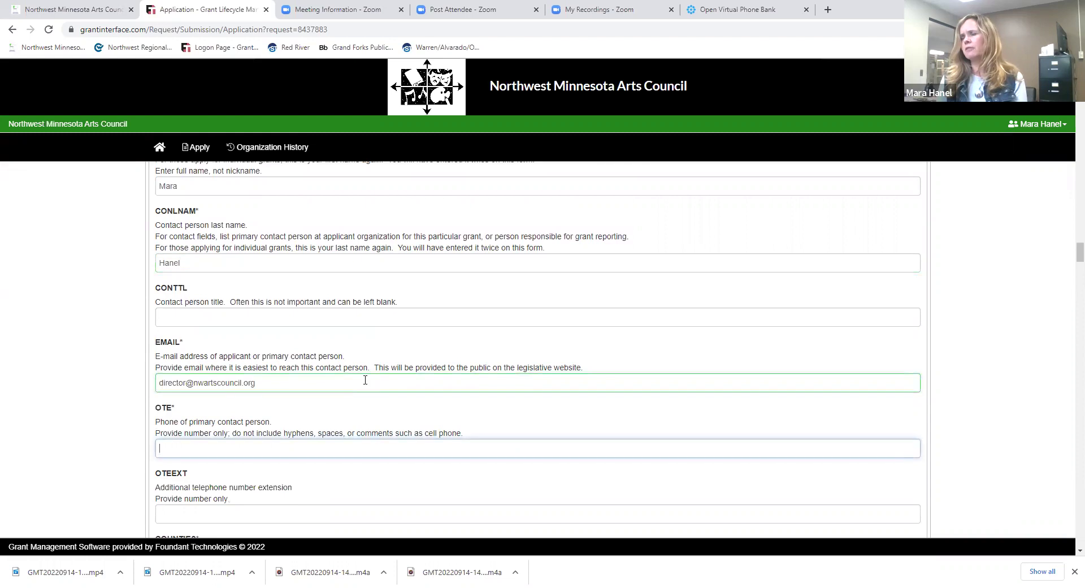
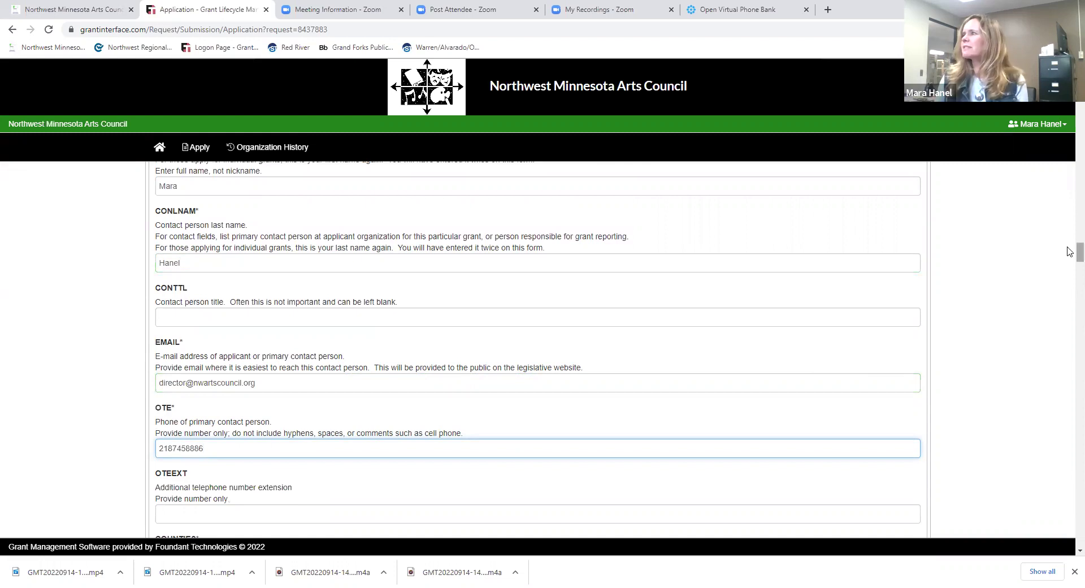
scroll(1069, 253, down, 1)
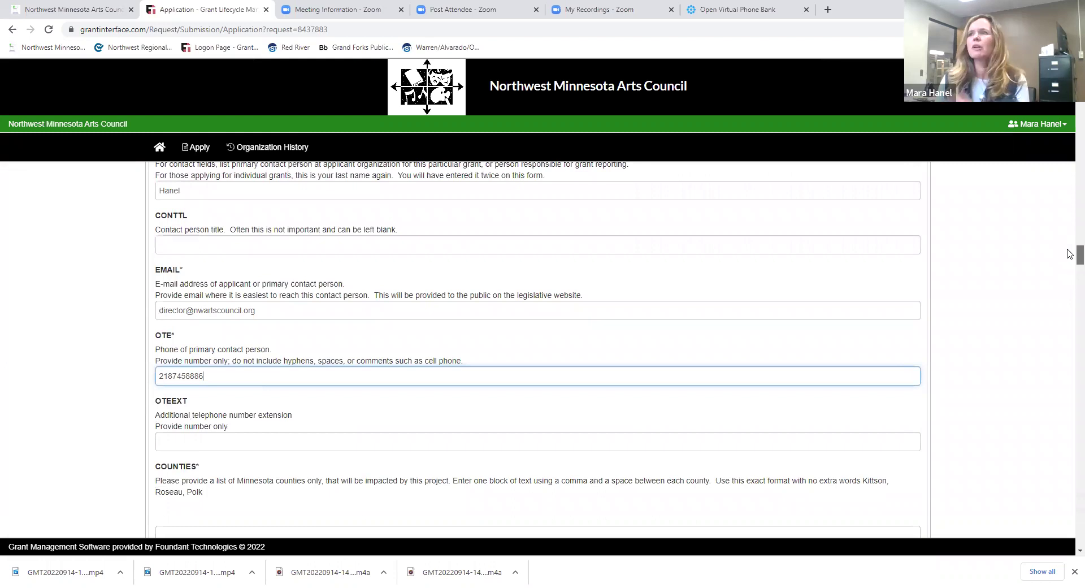
- Enter 'Marshall, Polk, Pennington' in the COUNTIES field
scroll(1069, 254, down, 3)
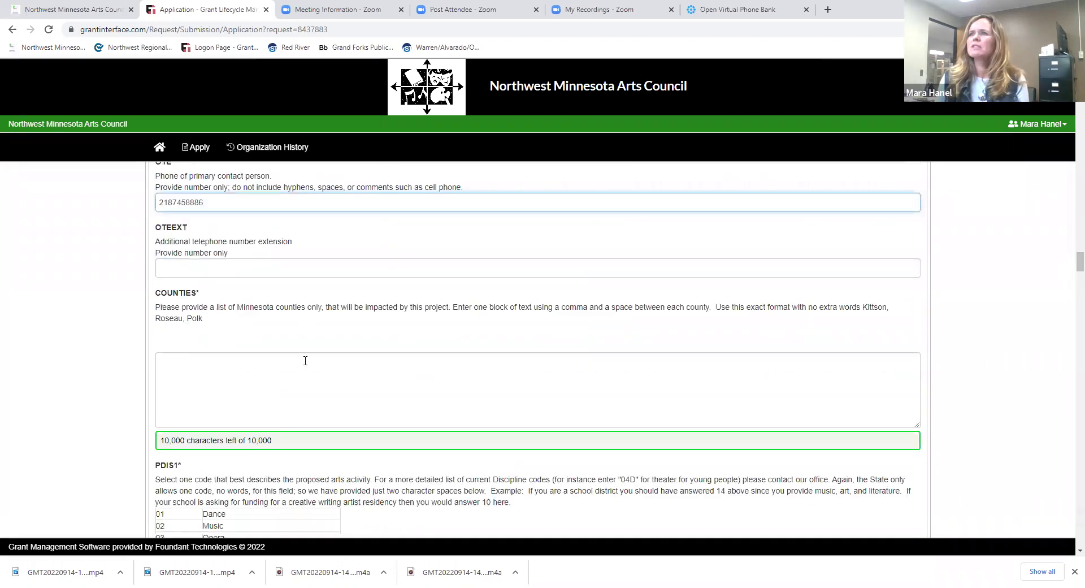
click(273, 368)
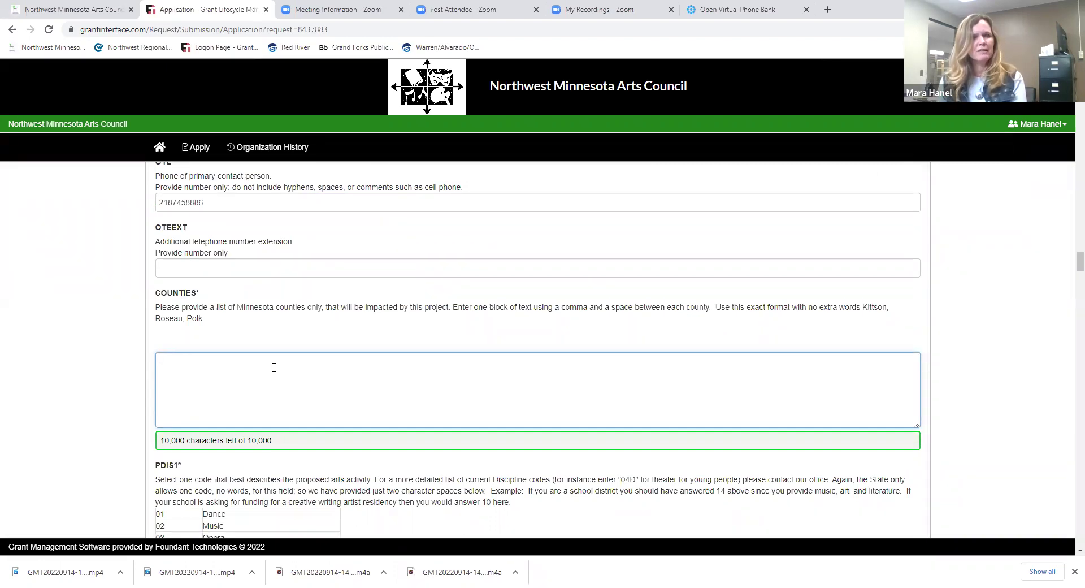
text(Marshall, )
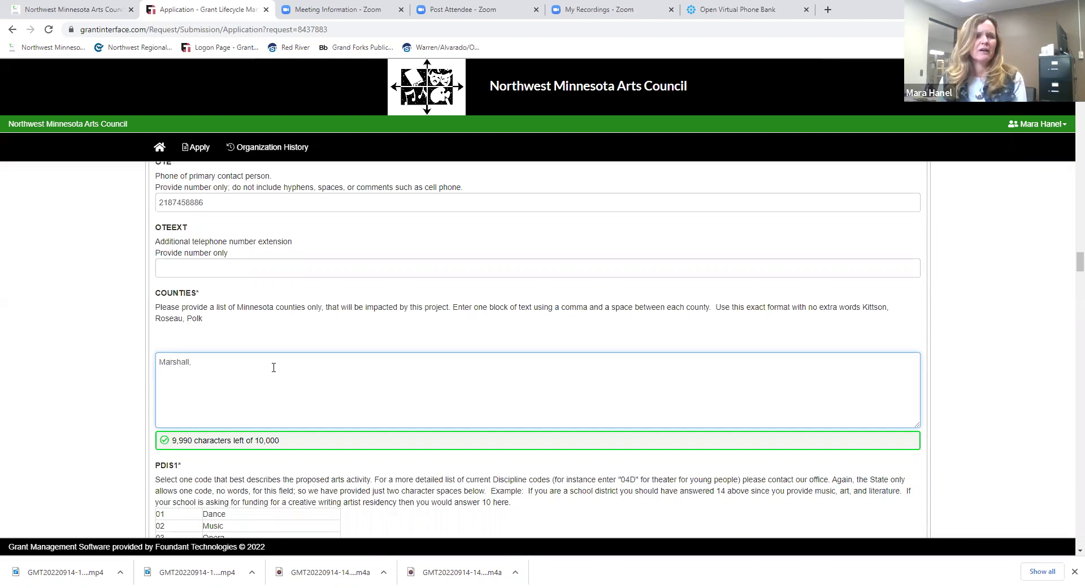
text(Polk, Penning)
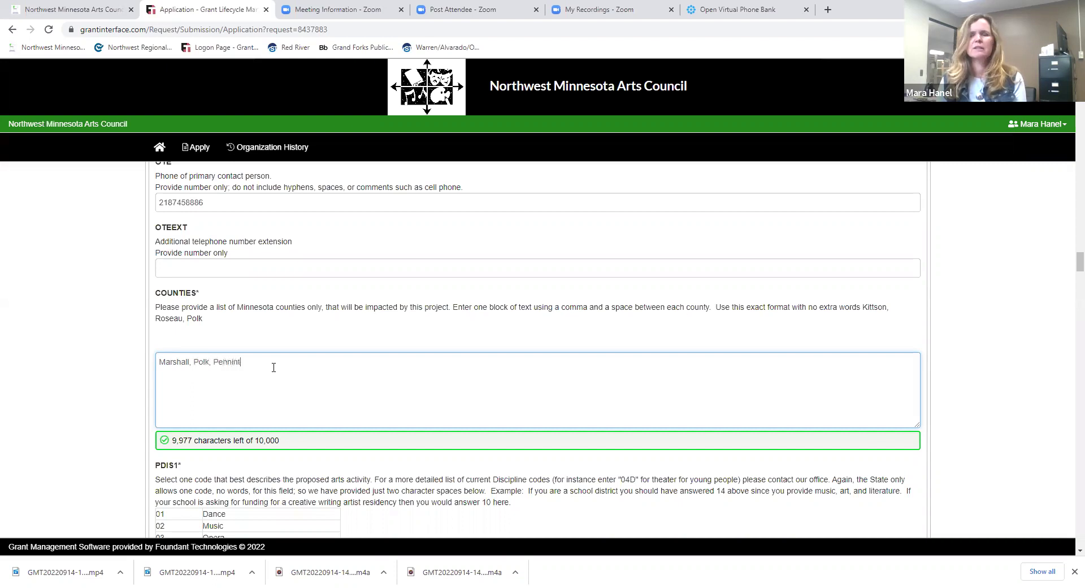
text(ton)
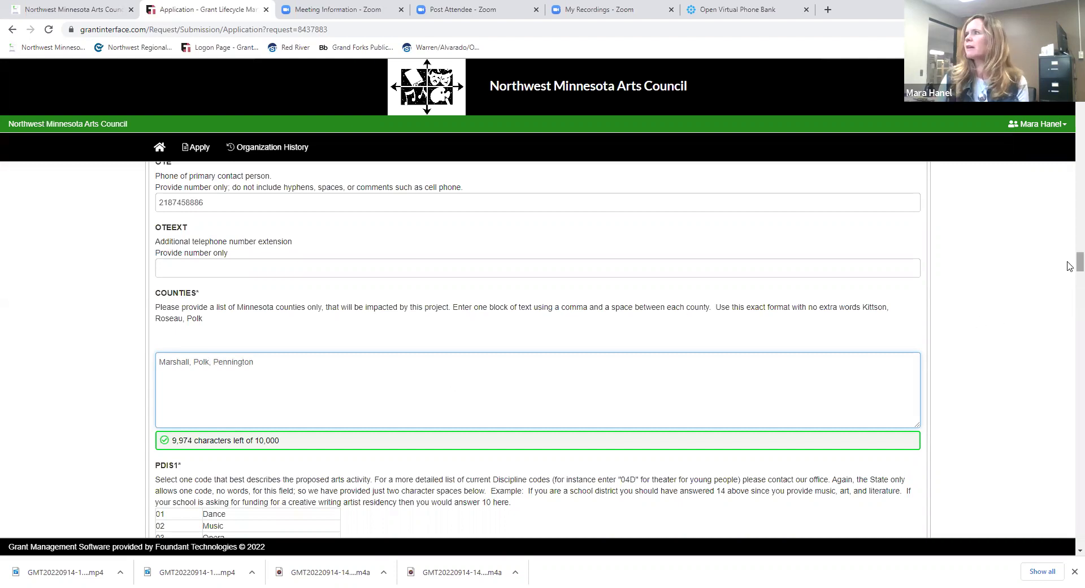
scroll(1068, 271, down, 5)
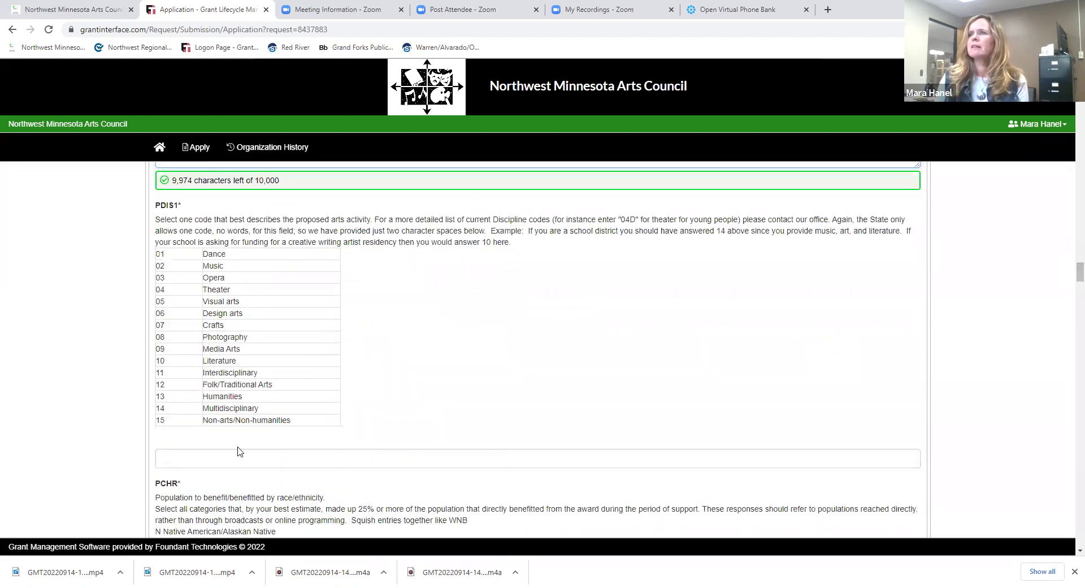
- Enter arts discipline code 02 and answer PCHR race/ethnicity with WH
click(243, 460)
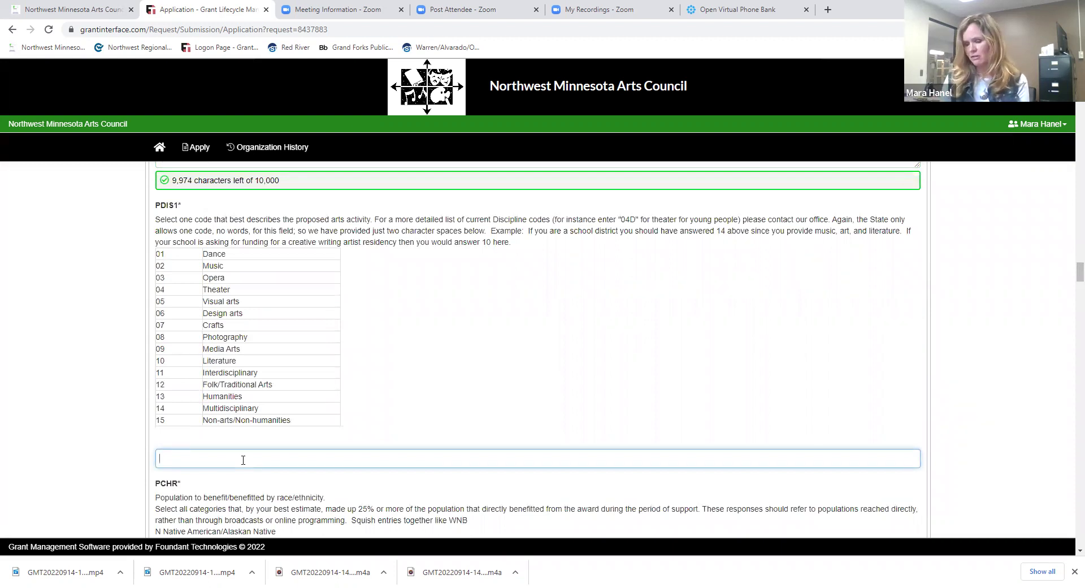
text(02)
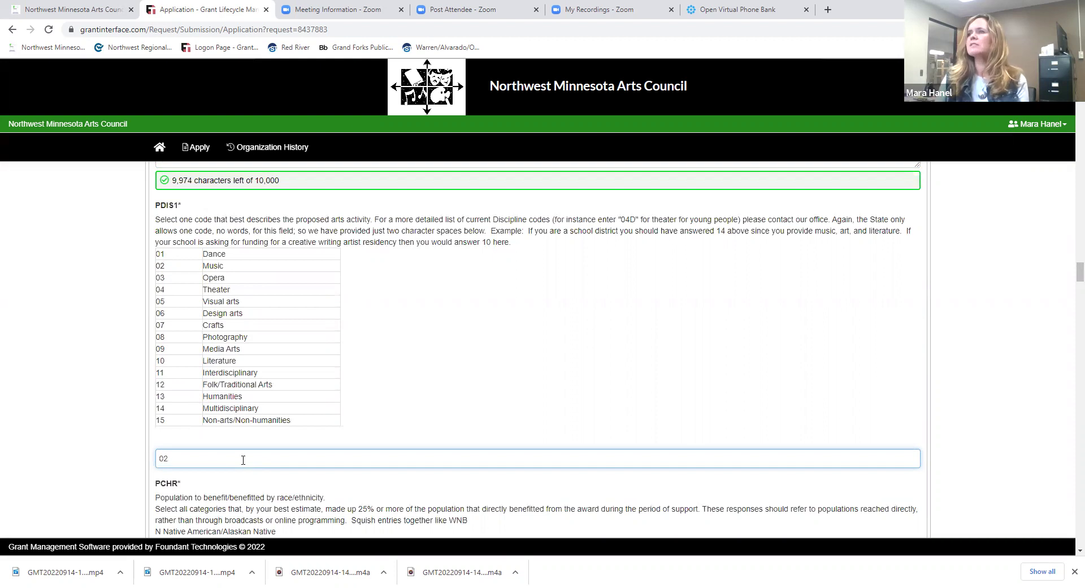
scroll(1068, 279, down, 1)
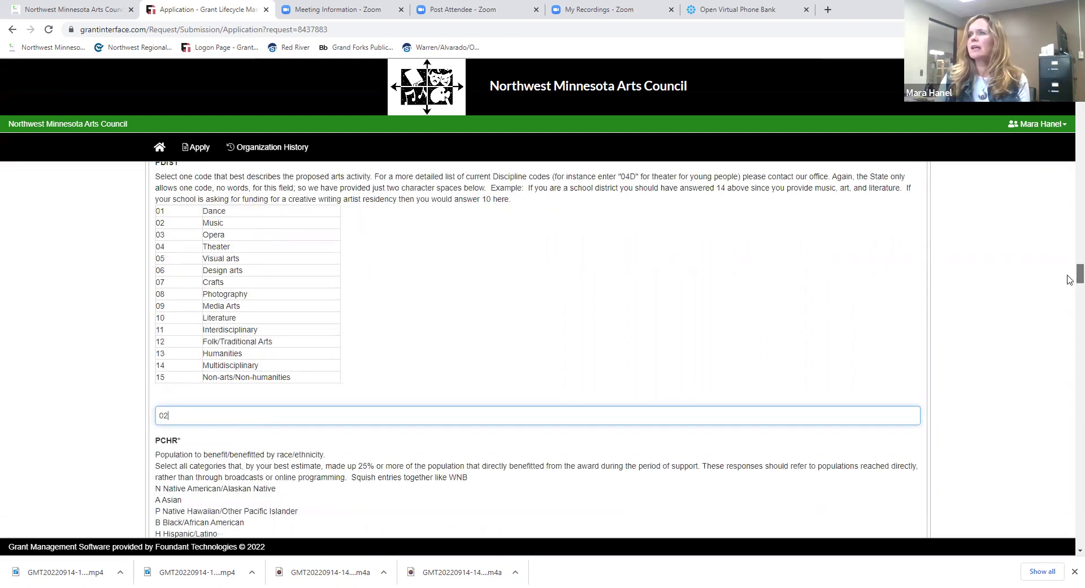
scroll(1068, 279, down, 3)
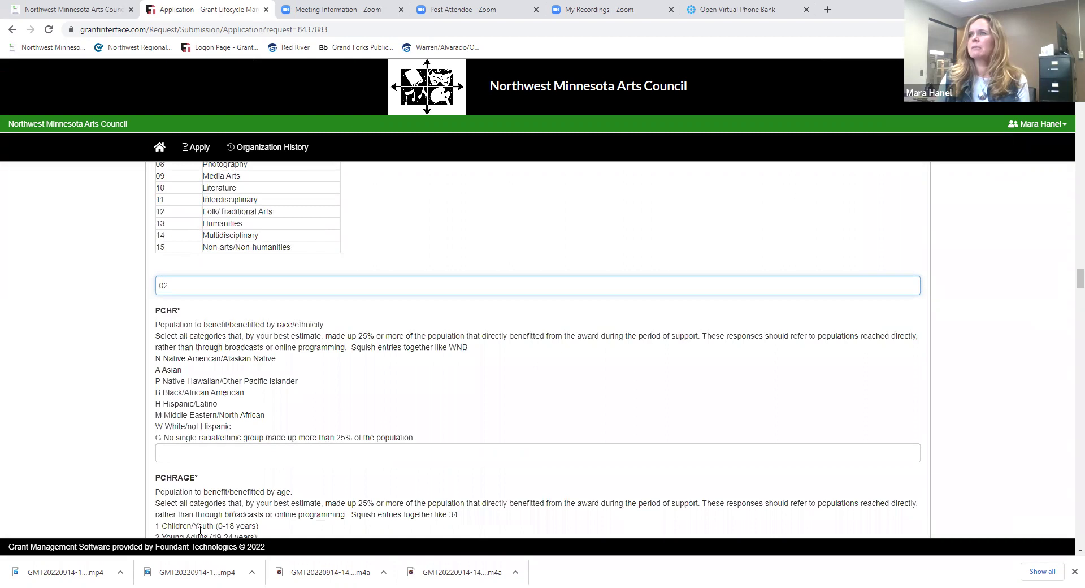
click(207, 452)
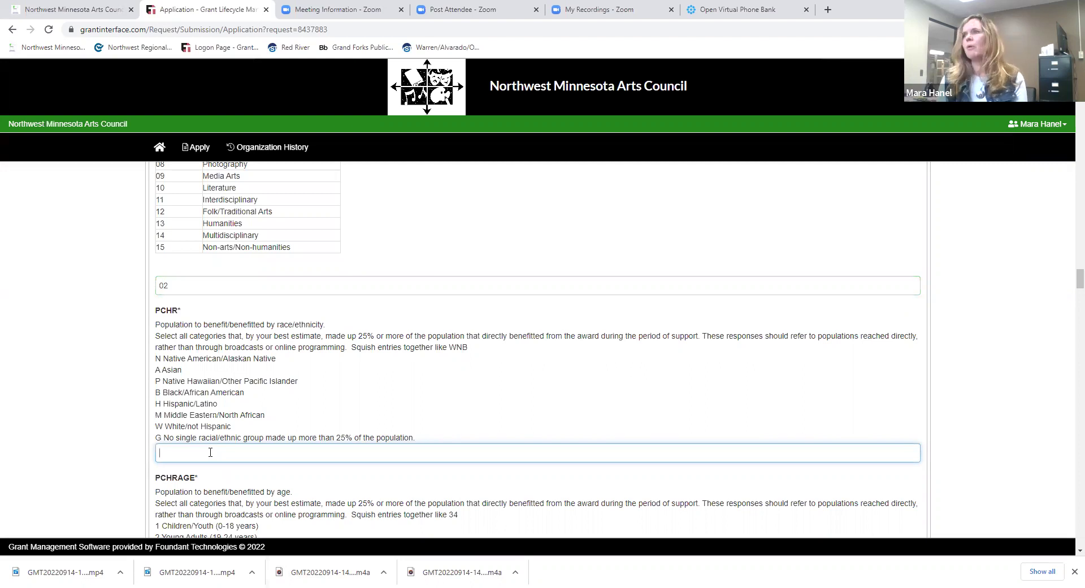
text(W)
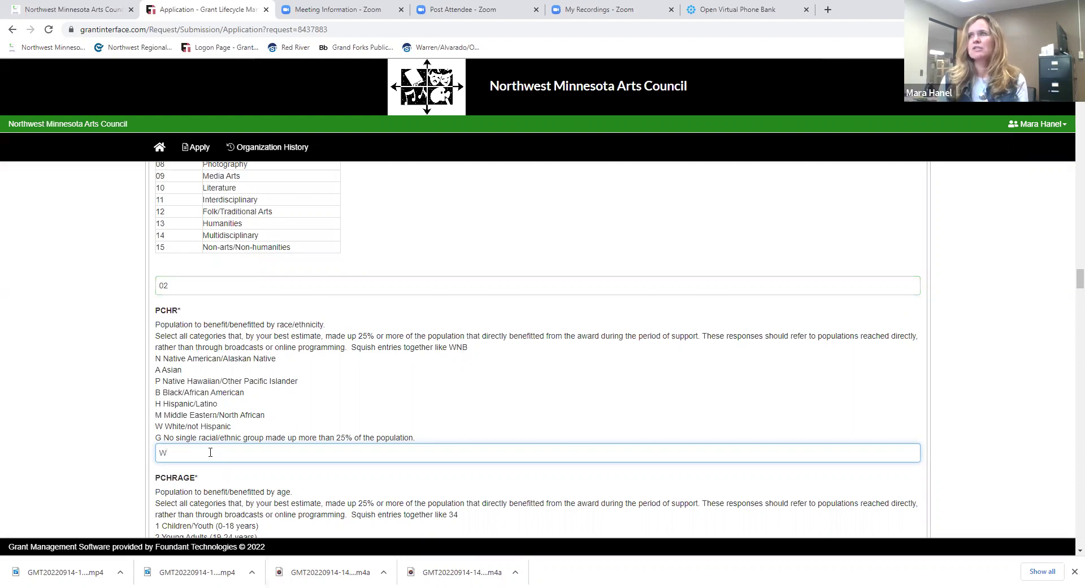
text(H)
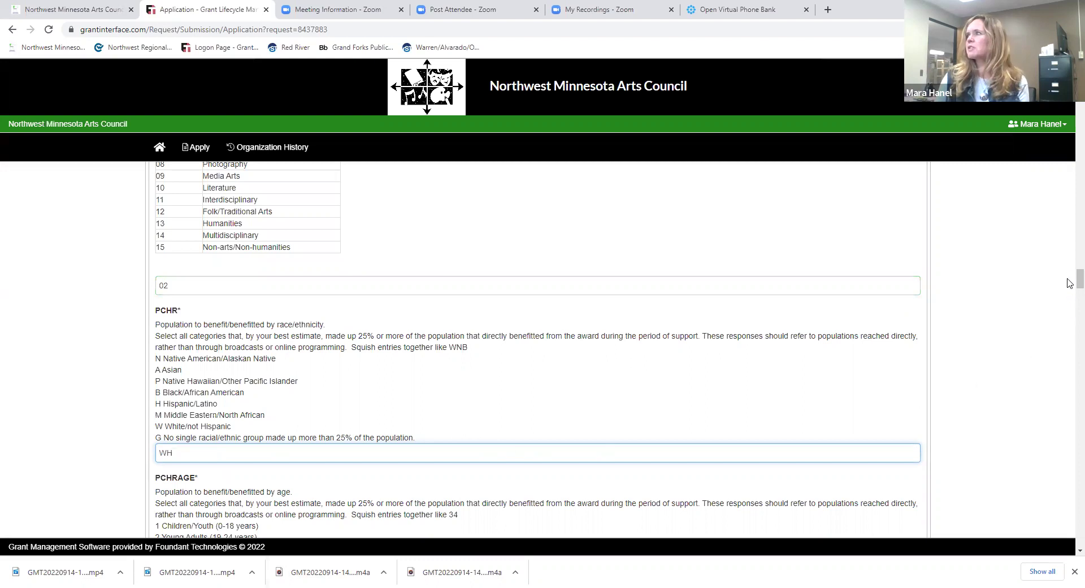
scroll(1070, 280, down, 3)
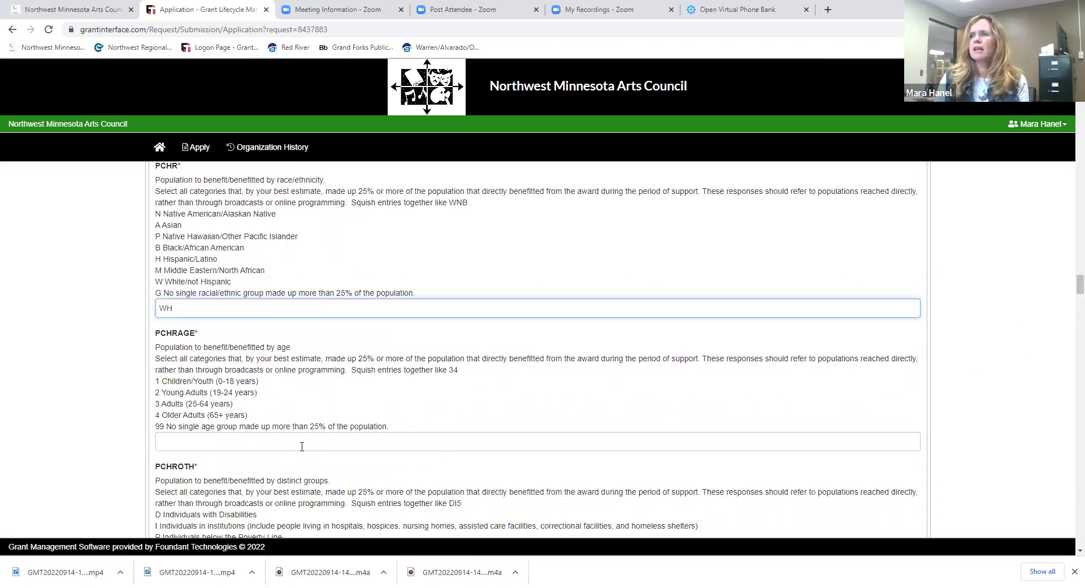
- Enter 12 for the PCHRAGE age answer and G for the PCHROTH distinct-groups answer
click(307, 442)
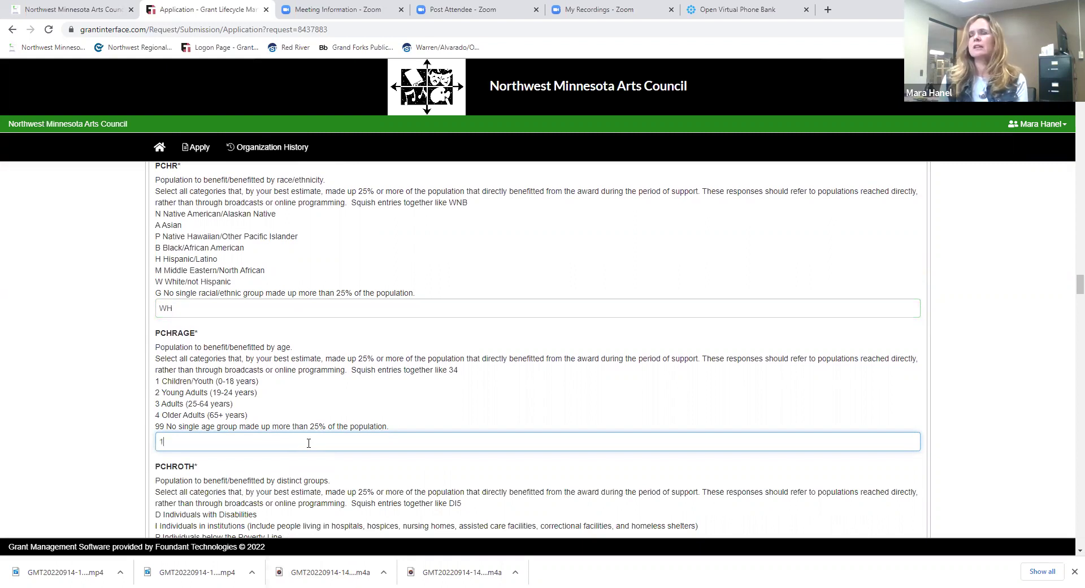
text(12)
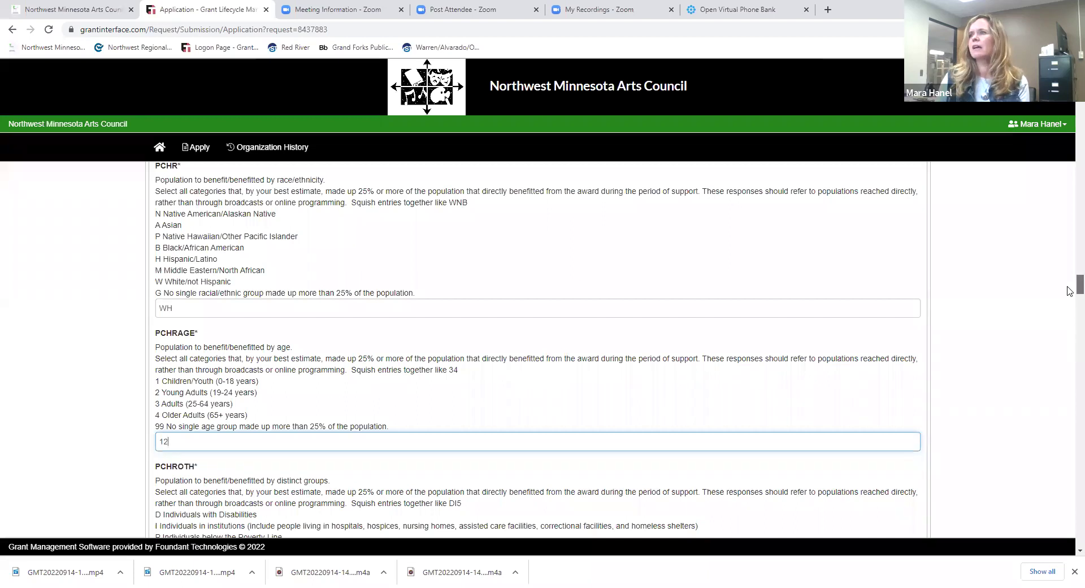
scroll(1069, 290, down, 1)
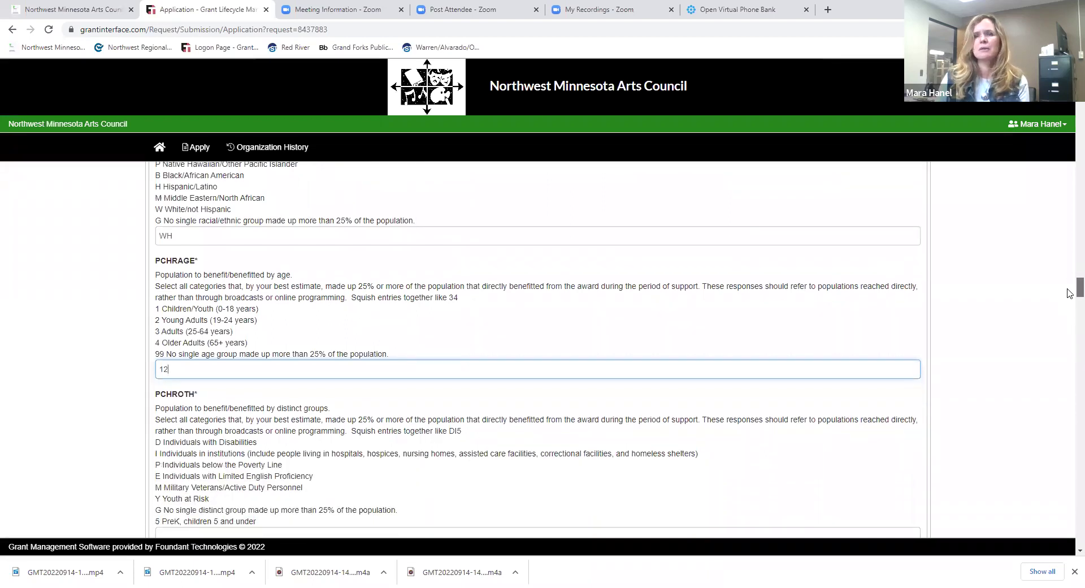
scroll(1069, 292, down, 1)
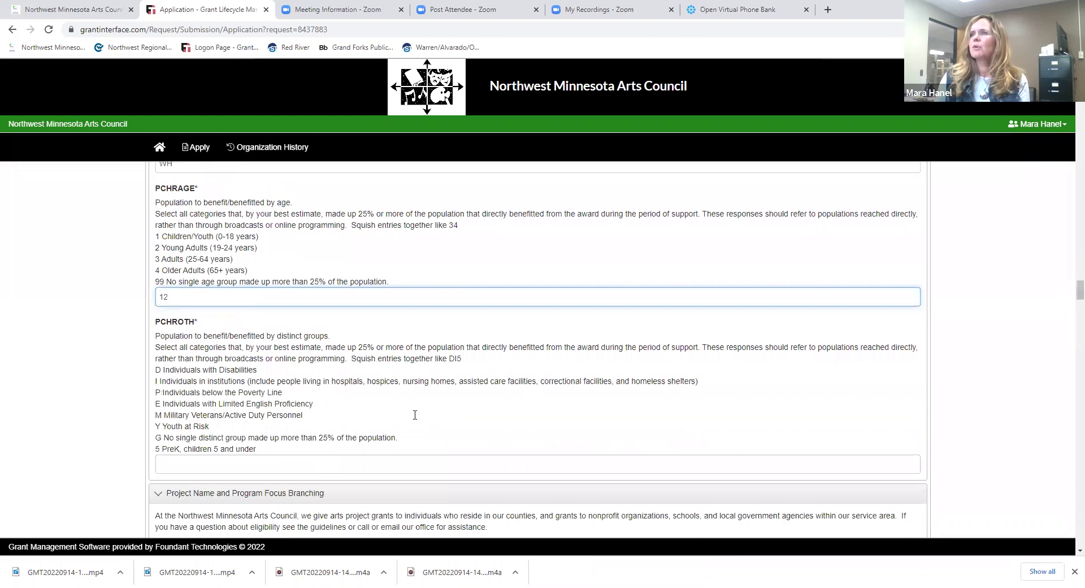
key(Tab)
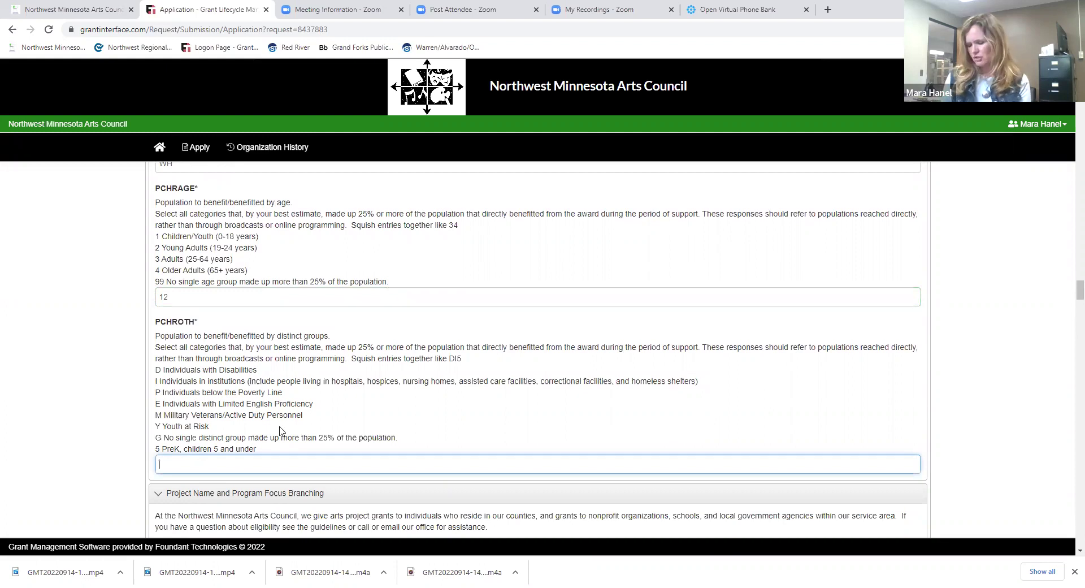
text(G)
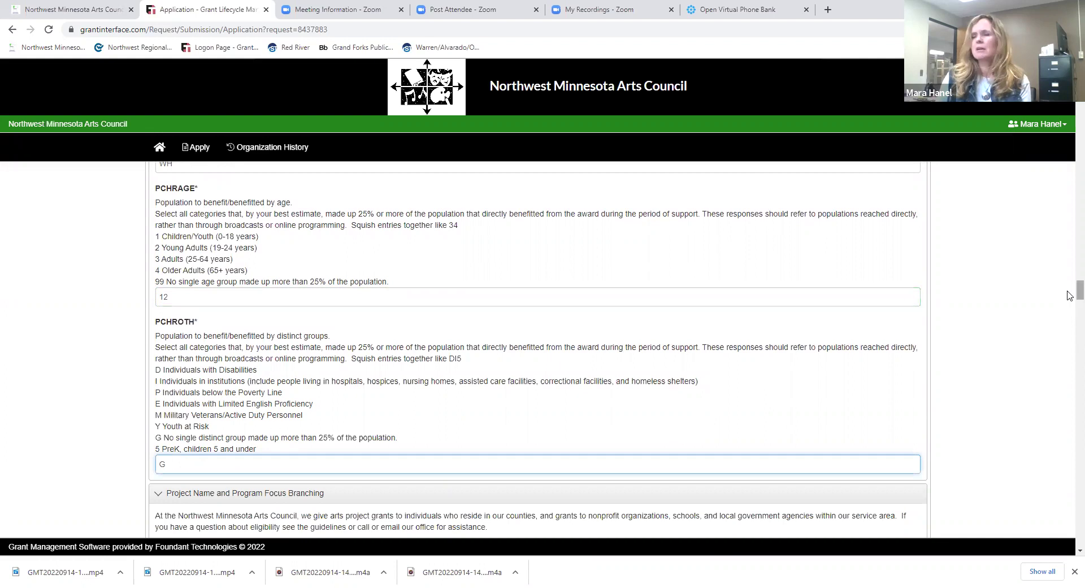
scroll(1068, 297, down, 2)
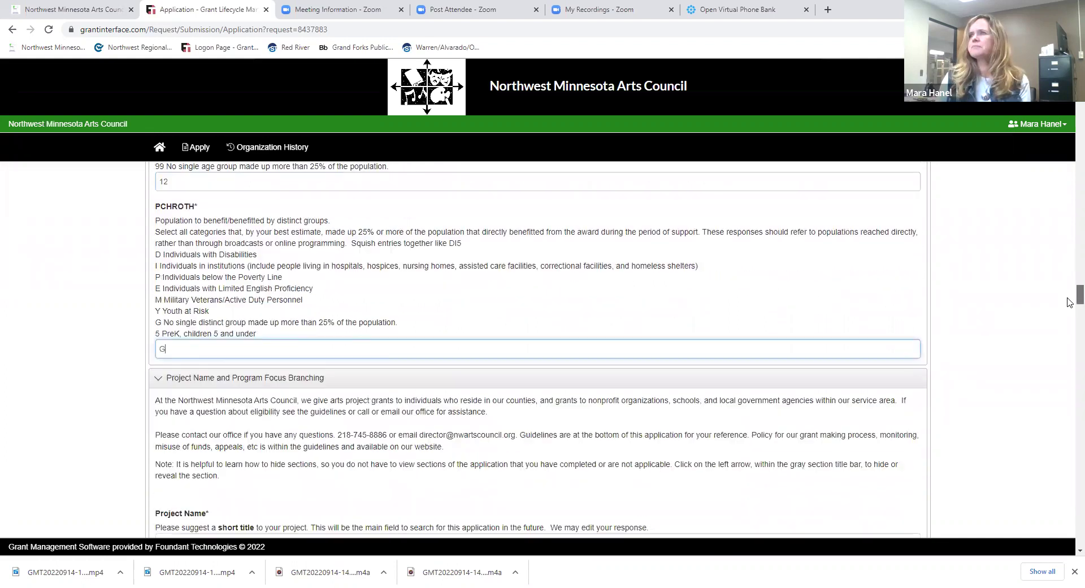
scroll(1069, 301, down, 2)
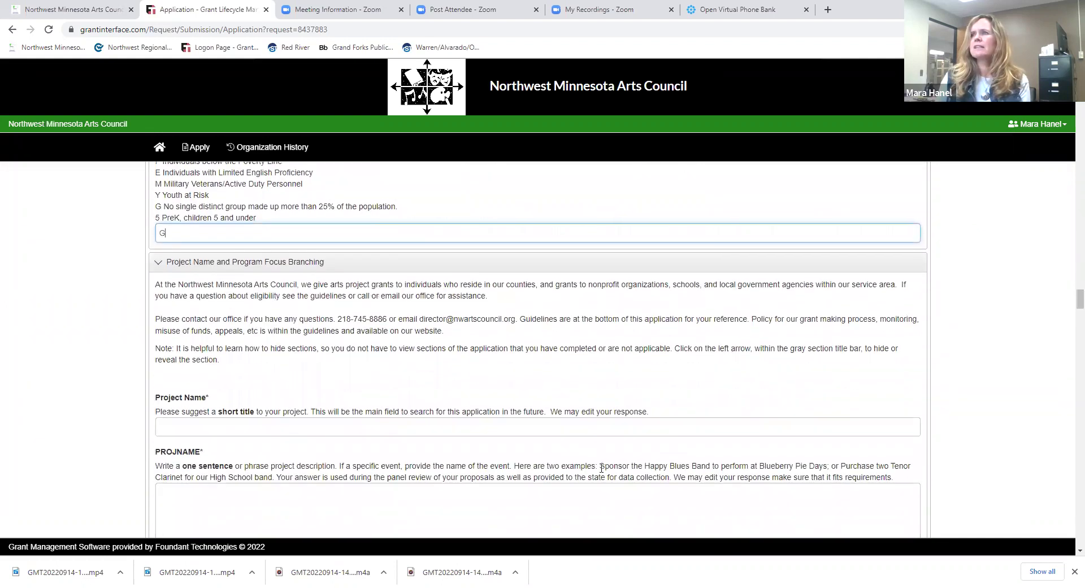
- Enter 'Concerts for piano and vocal youth' in the Project Name field
click(196, 429)
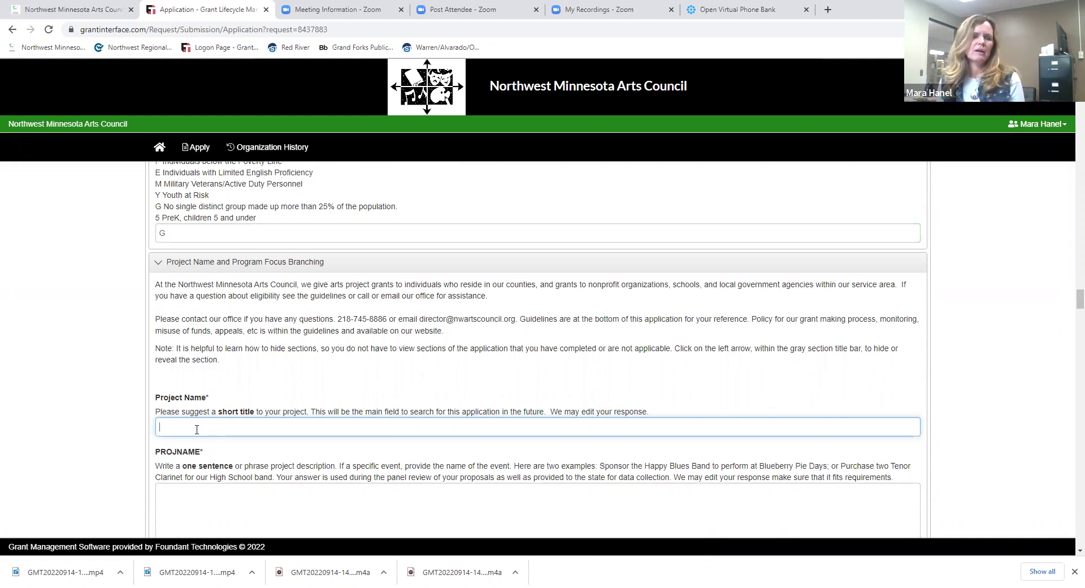
text(Concerts )
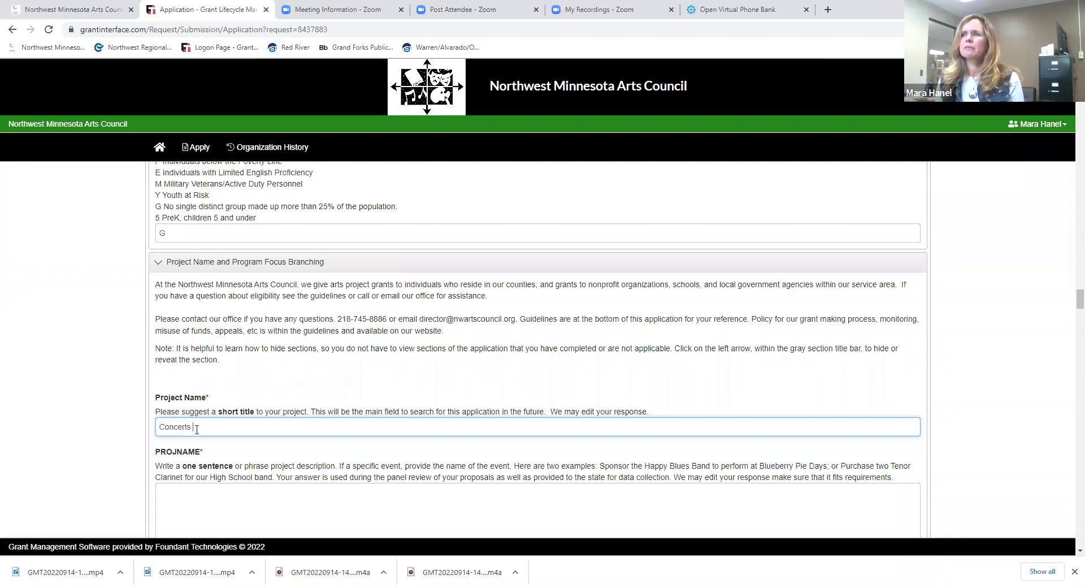
text(for)
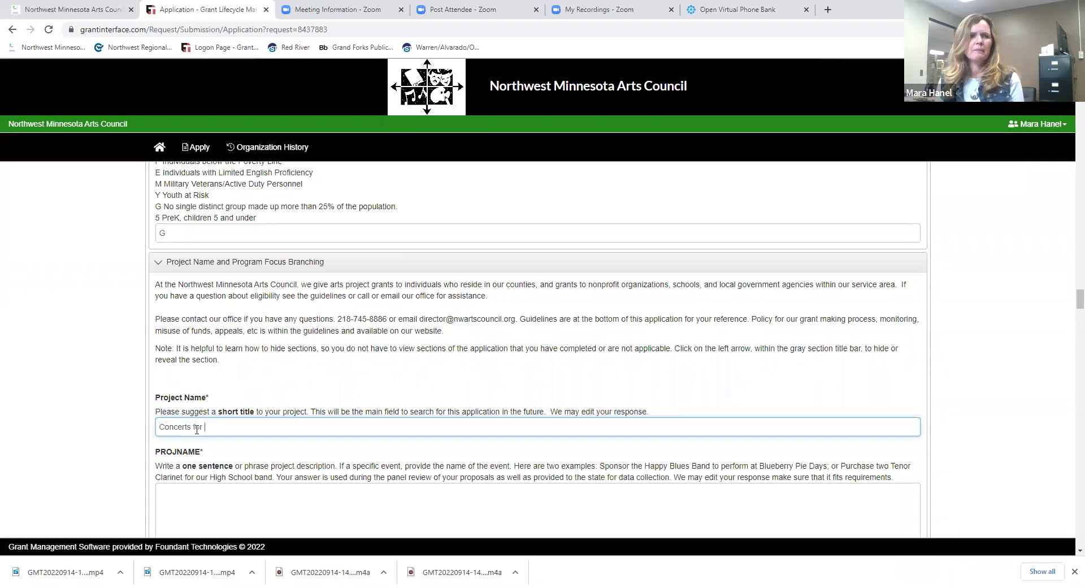
text(pi)
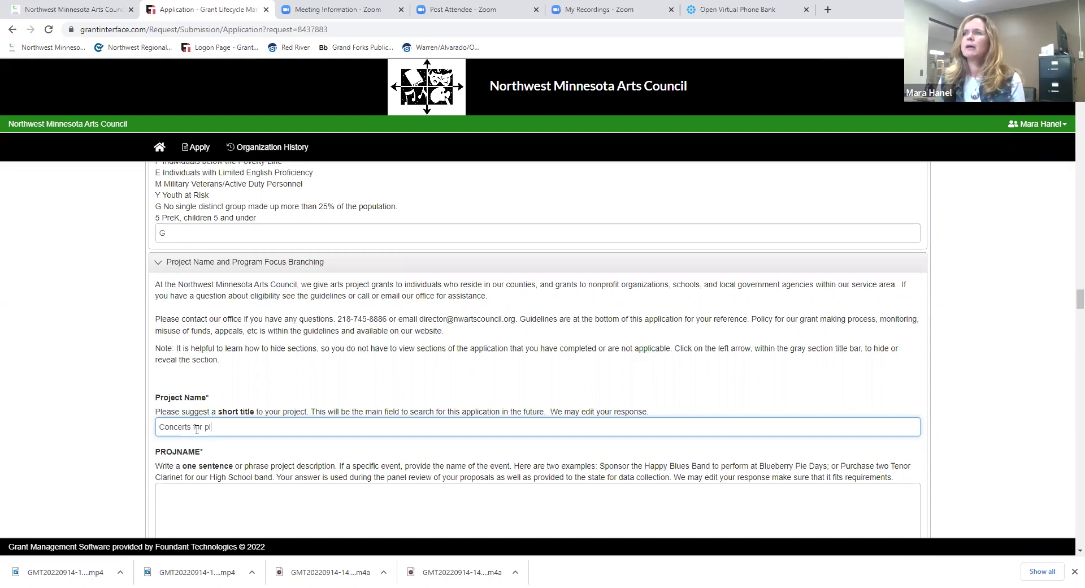
text(ano and vocal)
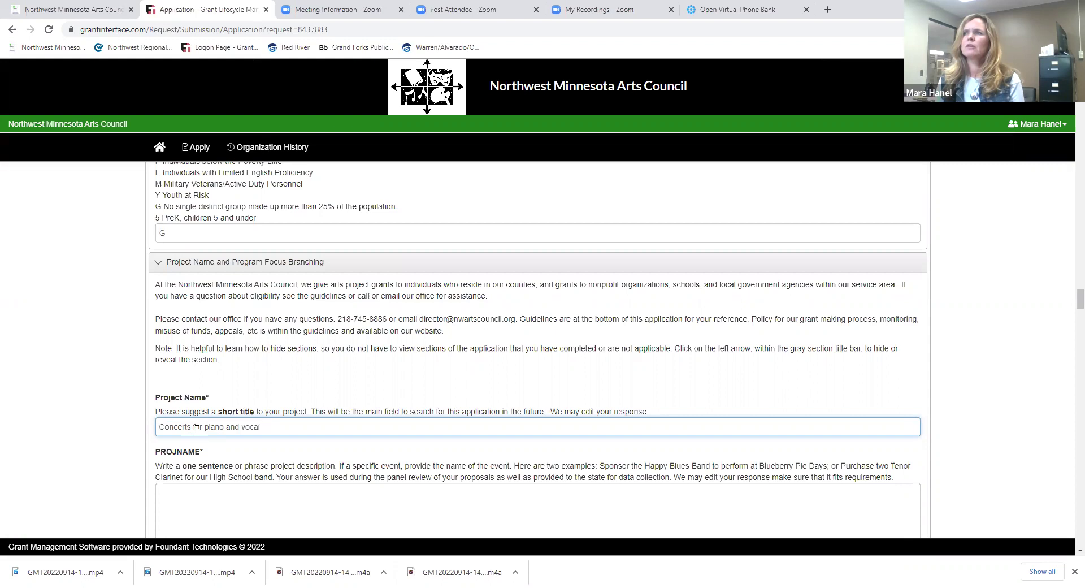
text( youth)
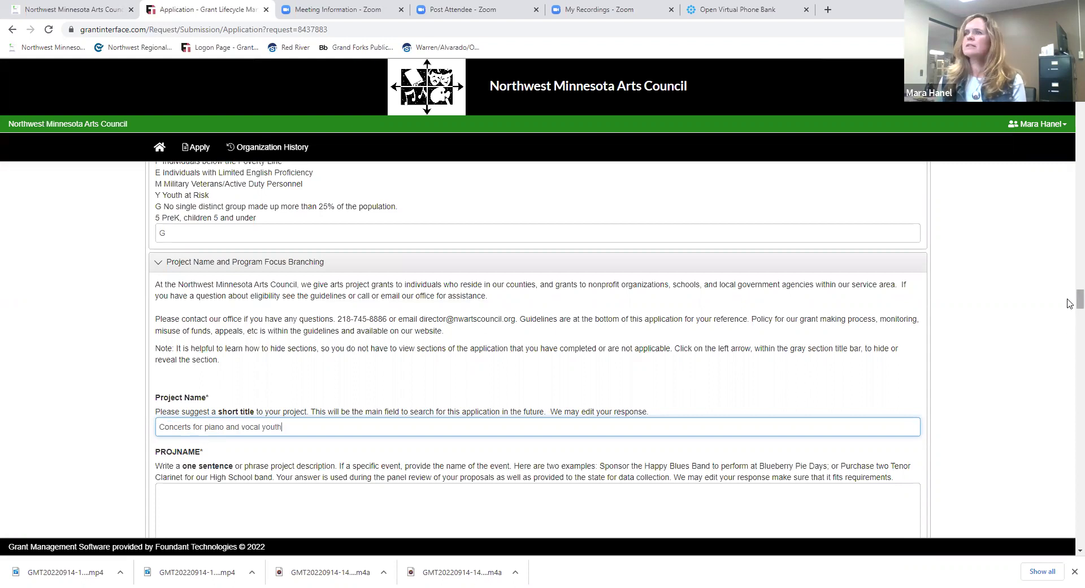
scroll(1070, 310, down, 2)
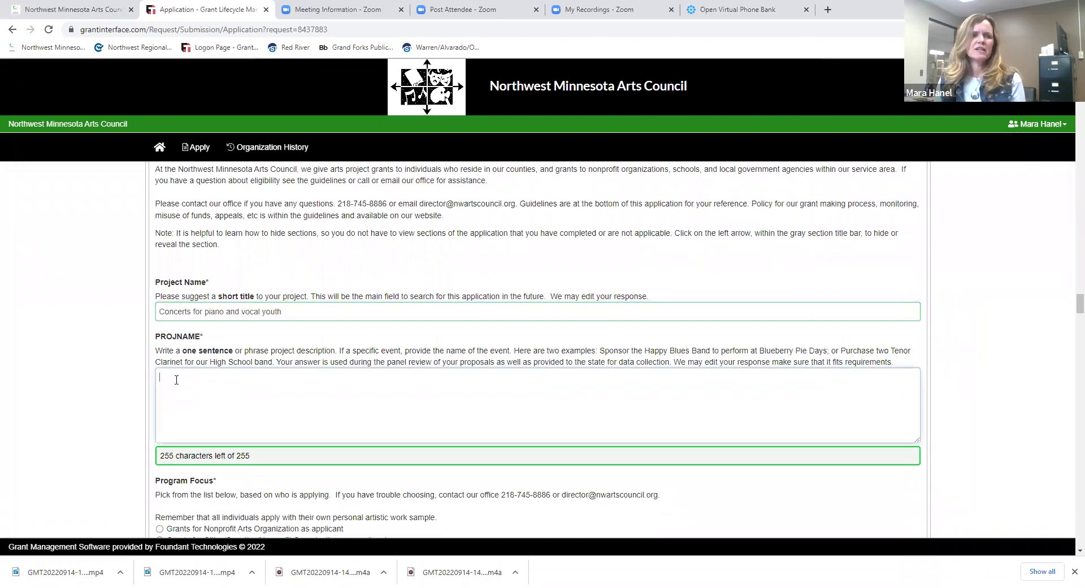
- Select 'Grants for Individual artist or group of artists as applicant' as the Program Focus
click(177, 379)
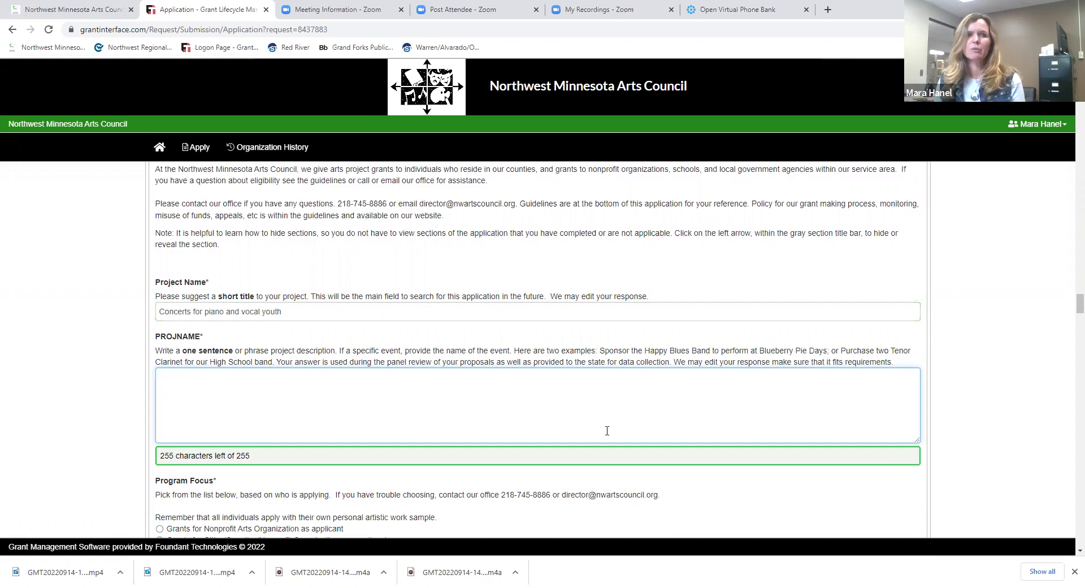
scroll(1069, 302, down, 2)
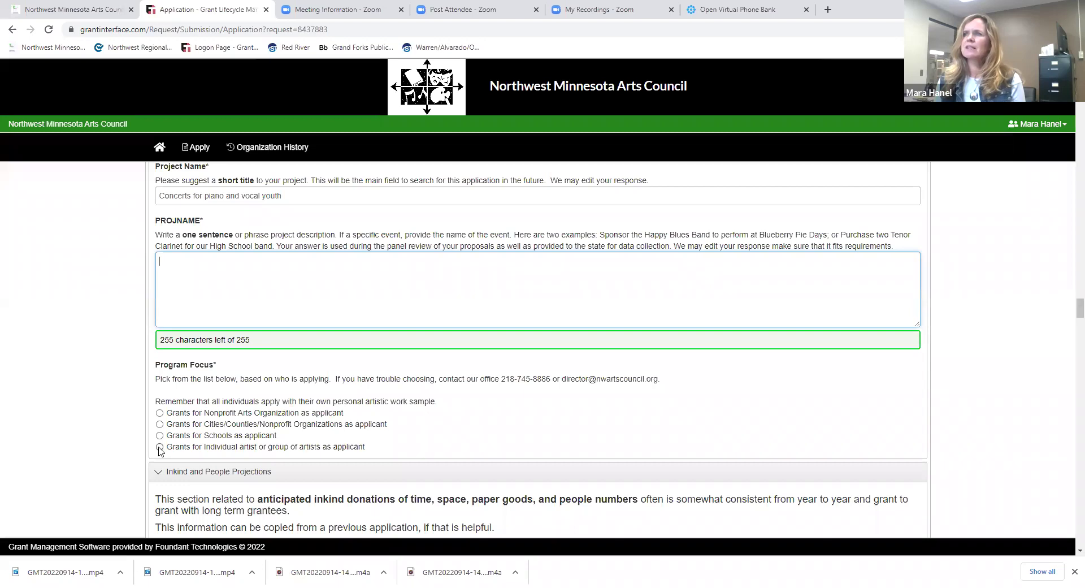
click(159, 447)
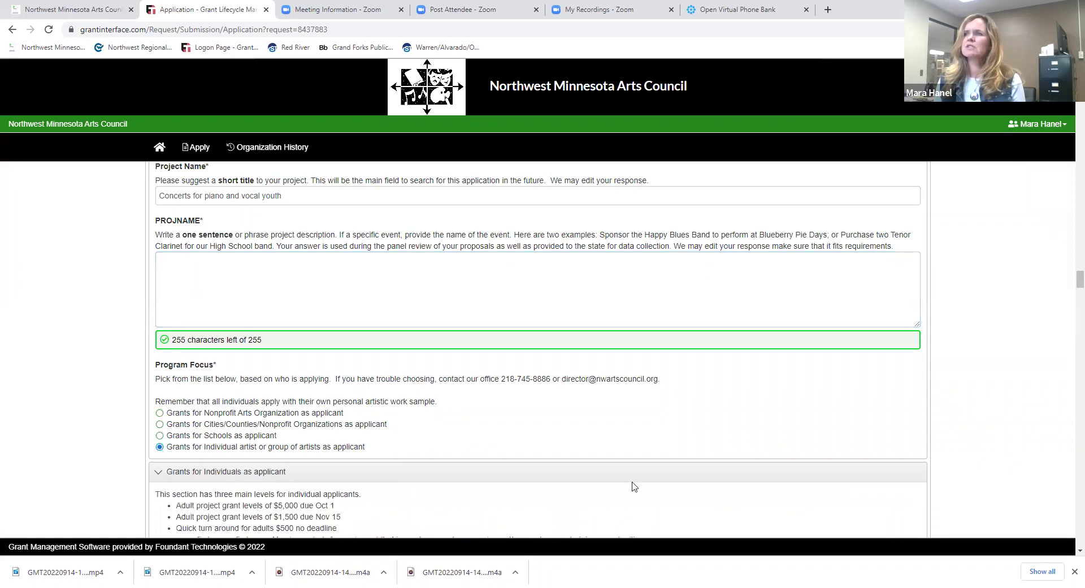
scroll(1069, 294, down, 3)
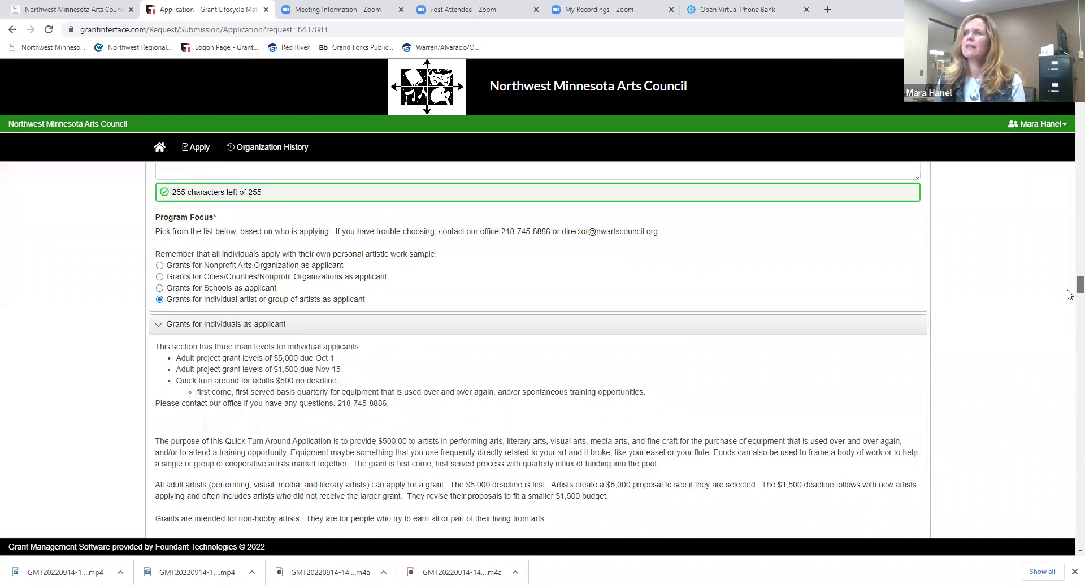
scroll(1069, 293, down, 8)
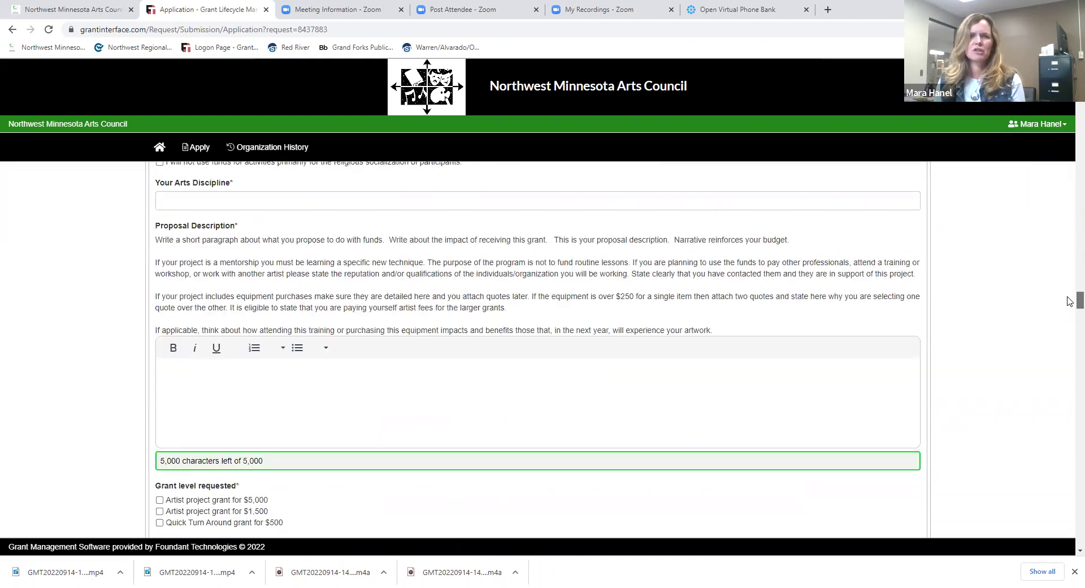
scroll(1069, 301, up, 10)
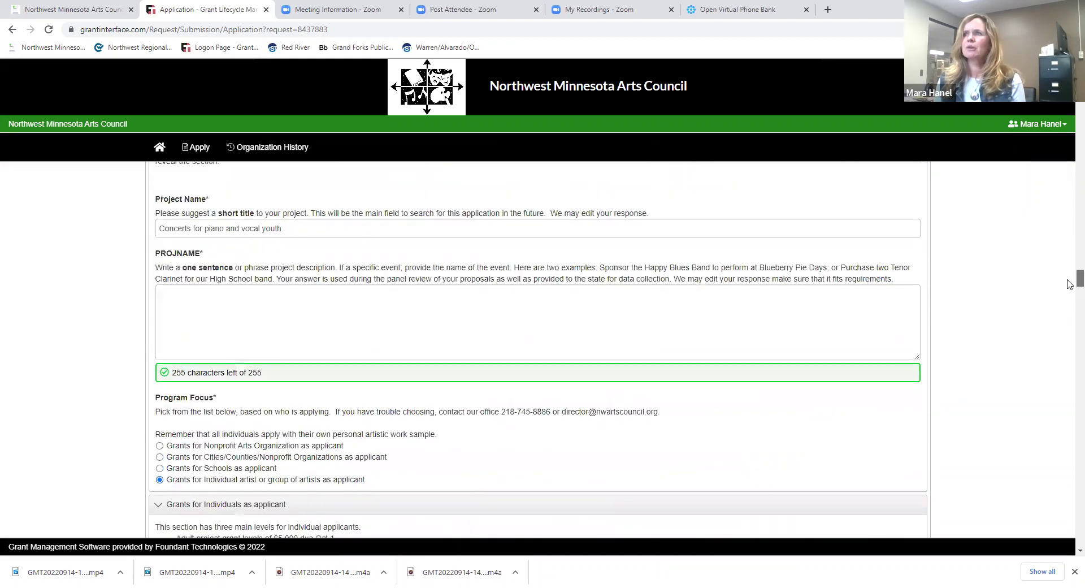
scroll(1069, 284, up, 1)
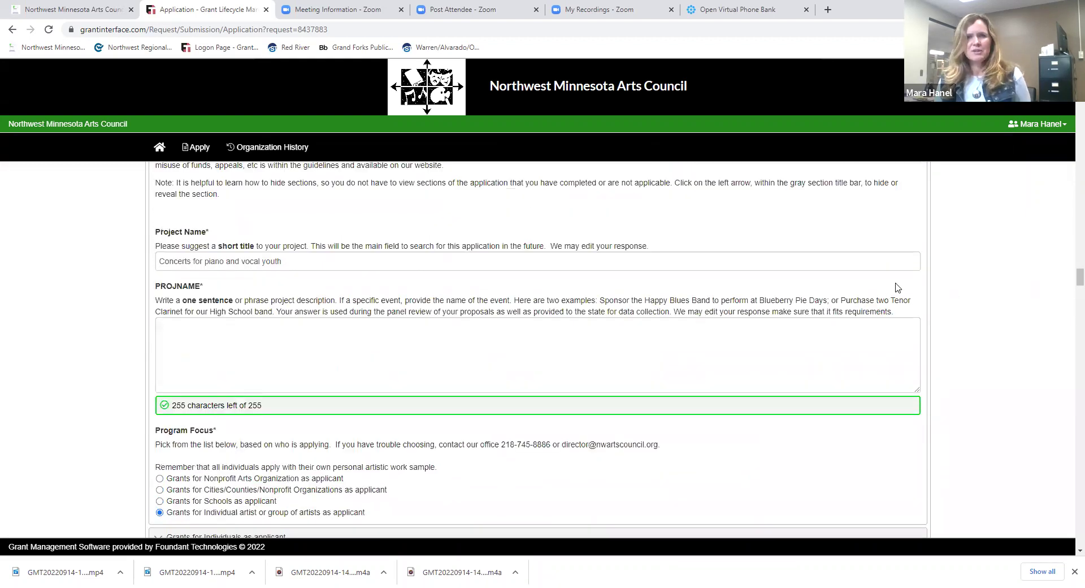